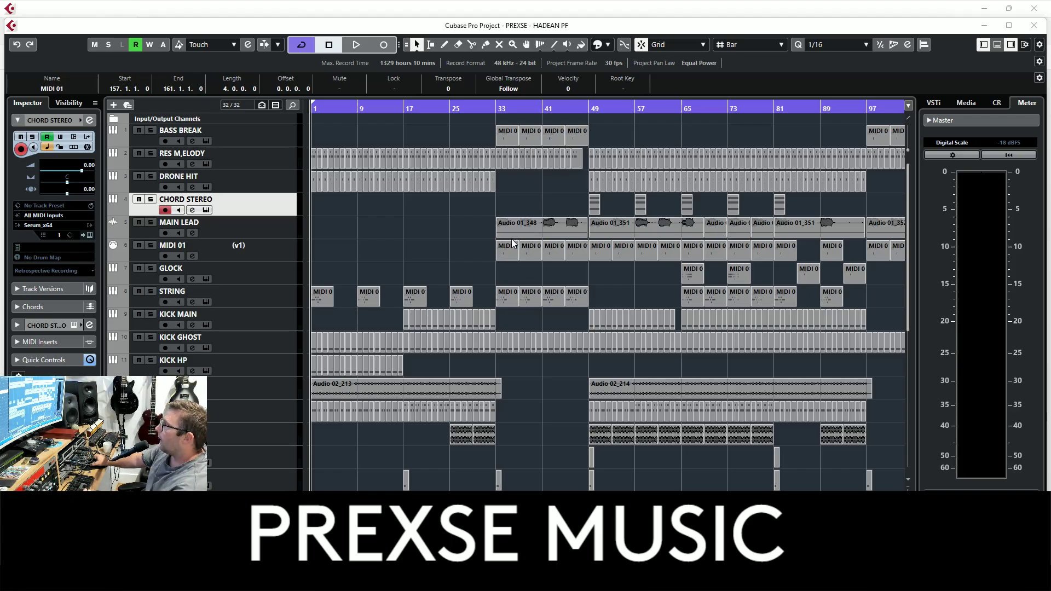
Look over the project's tracks and view their channel routing and inserts in the MixConsole
scroll(383, 253, "down", 7)
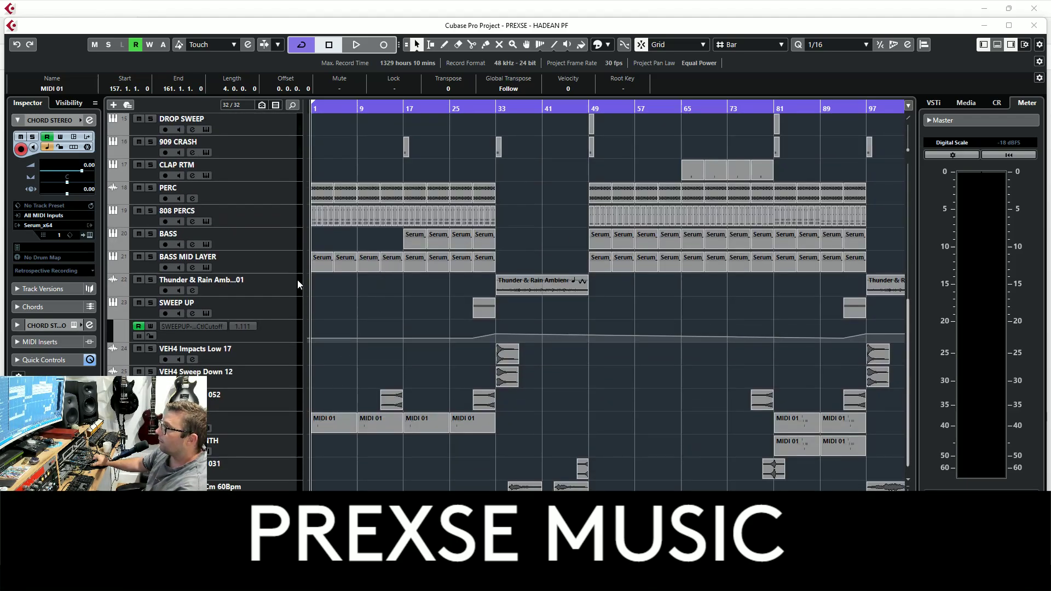
left_click(275, 258)
scroll(281, 271, "up", 4)
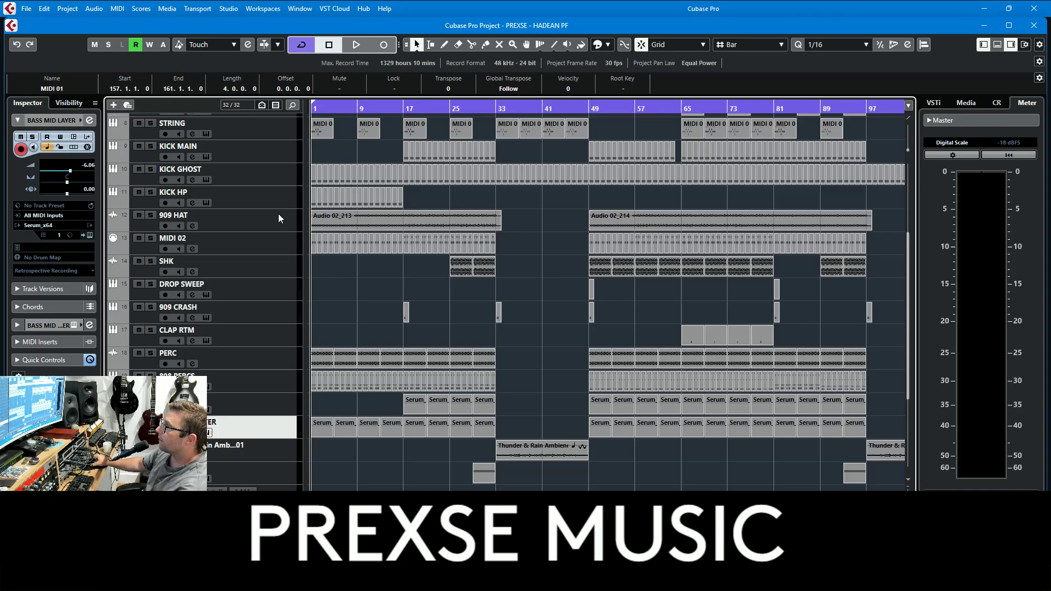
left_click(275, 177)
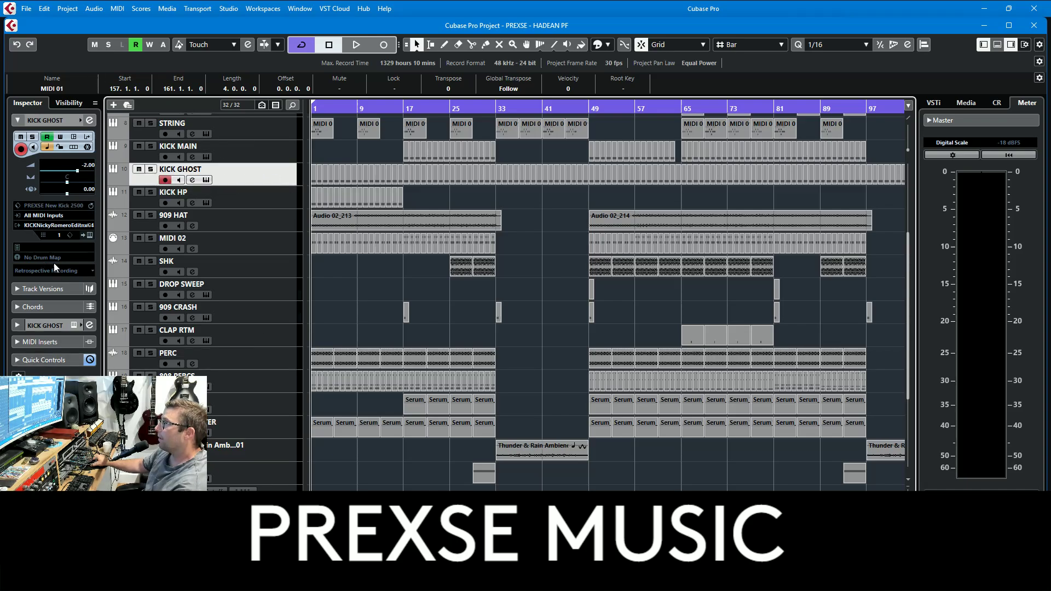
key("F3")
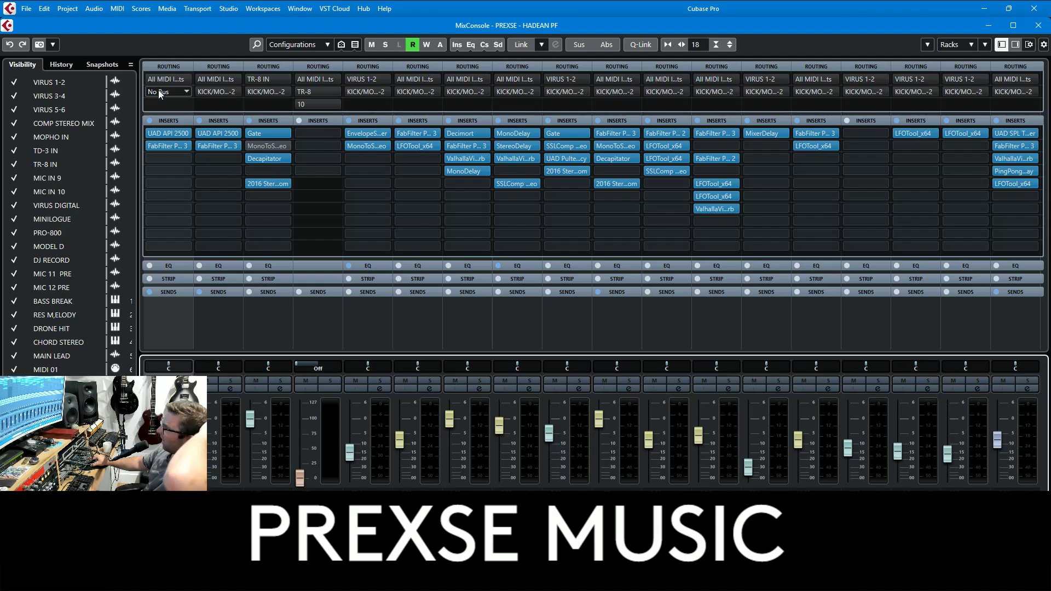
left_click(1037, 25)
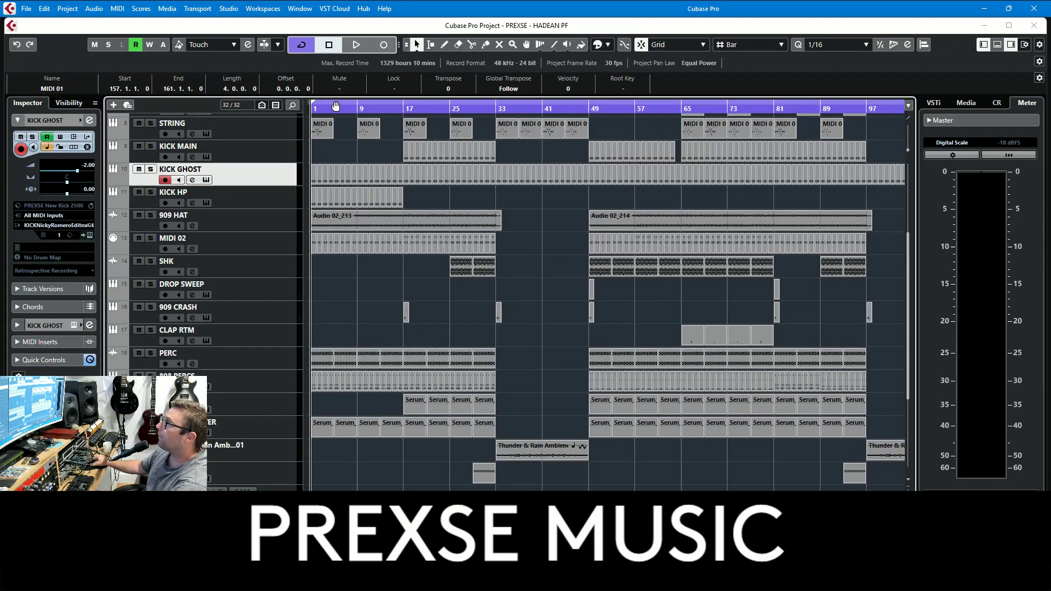
Inspect the kick synthesiser's amp envelope on the KICK HP track
left_click_drag(326, 106, 287, 120)
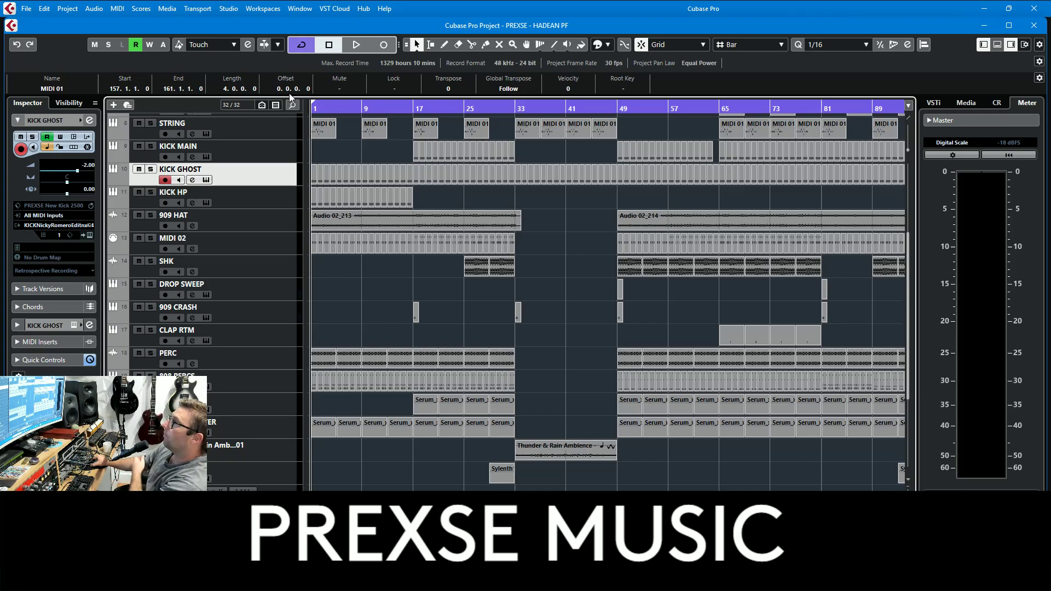
left_click(248, 193)
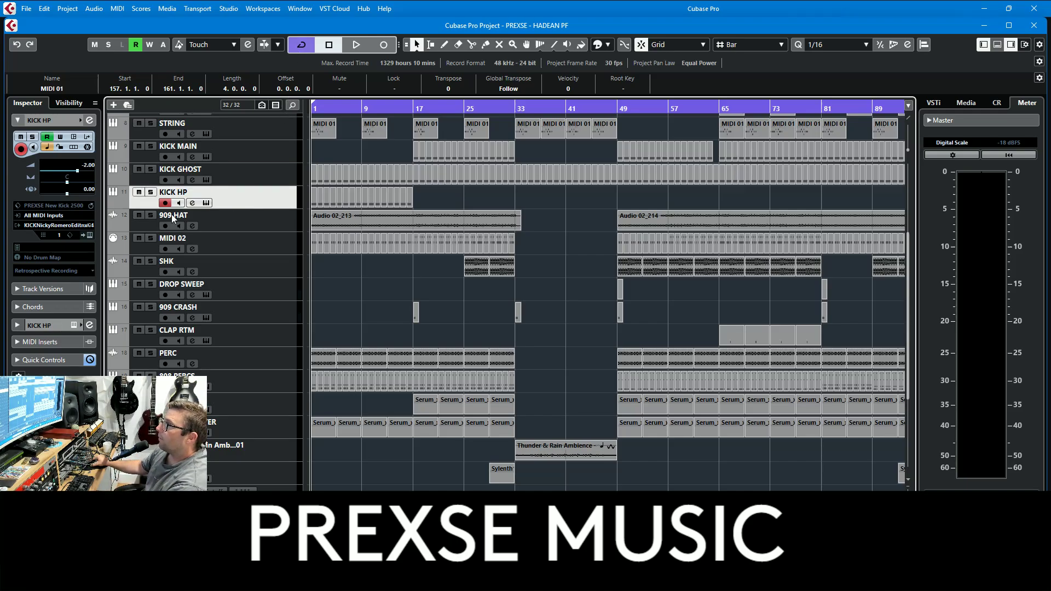
left_click(90, 235)
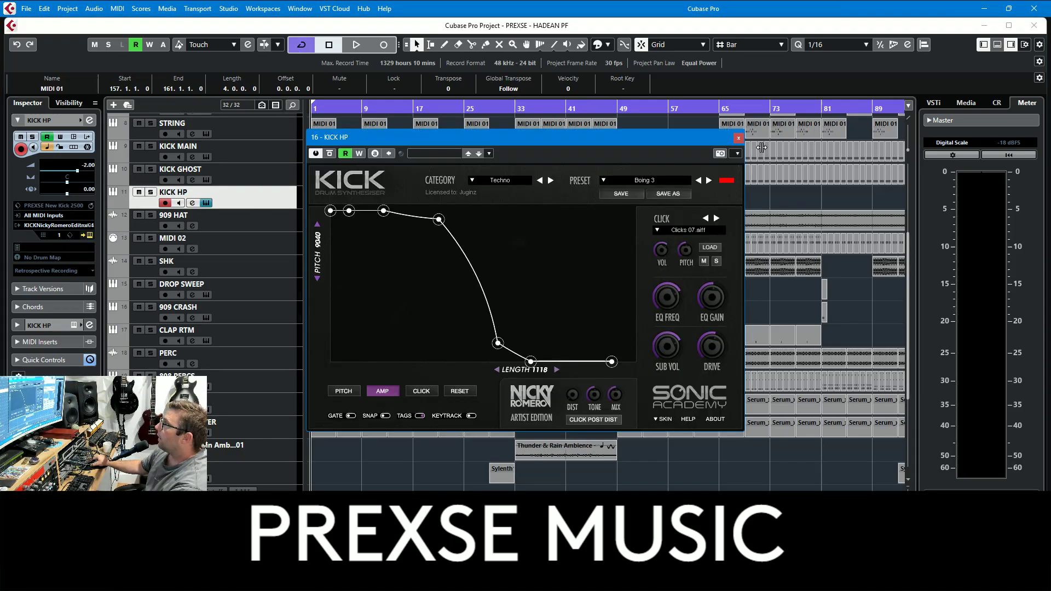
left_click(737, 138)
Show the KICK HP track's audio inserts and examine the low-cut curve in its FabFilter Pro-Q 3
left_click(38, 327)
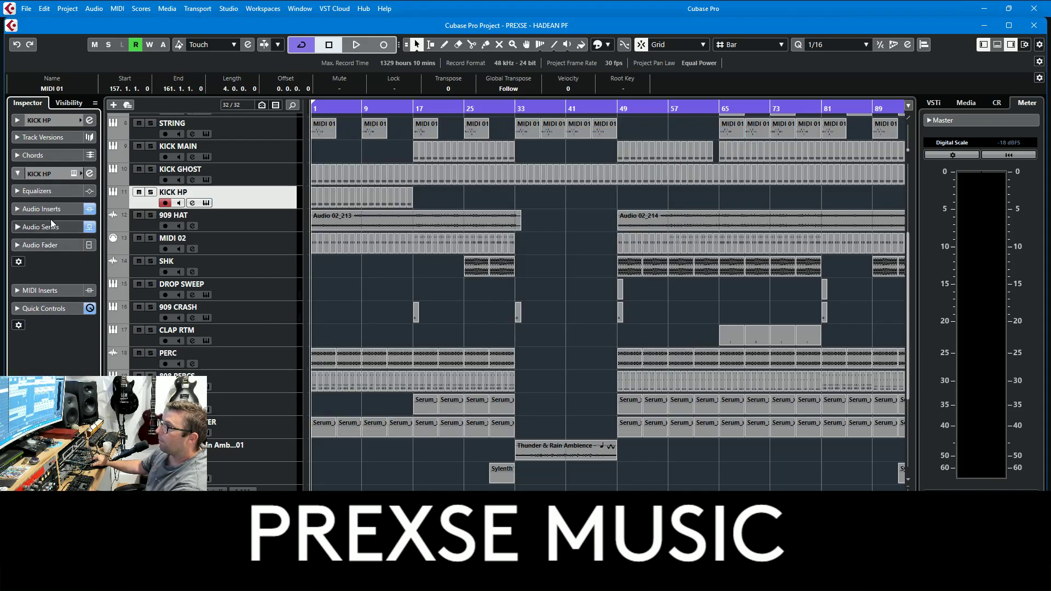
left_click(46, 209)
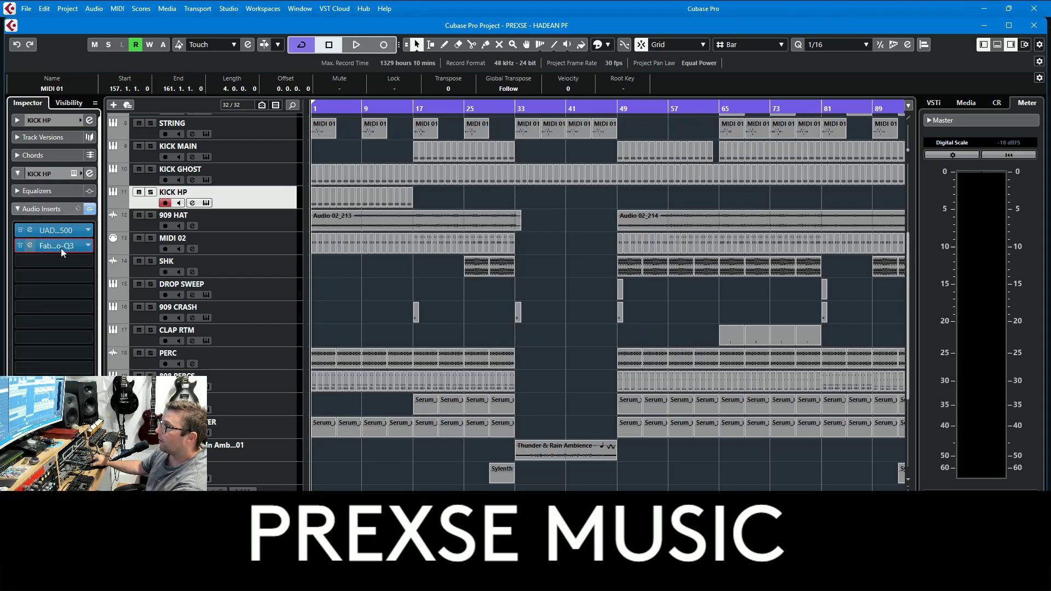
left_click(61, 246)
left_click(847, 76)
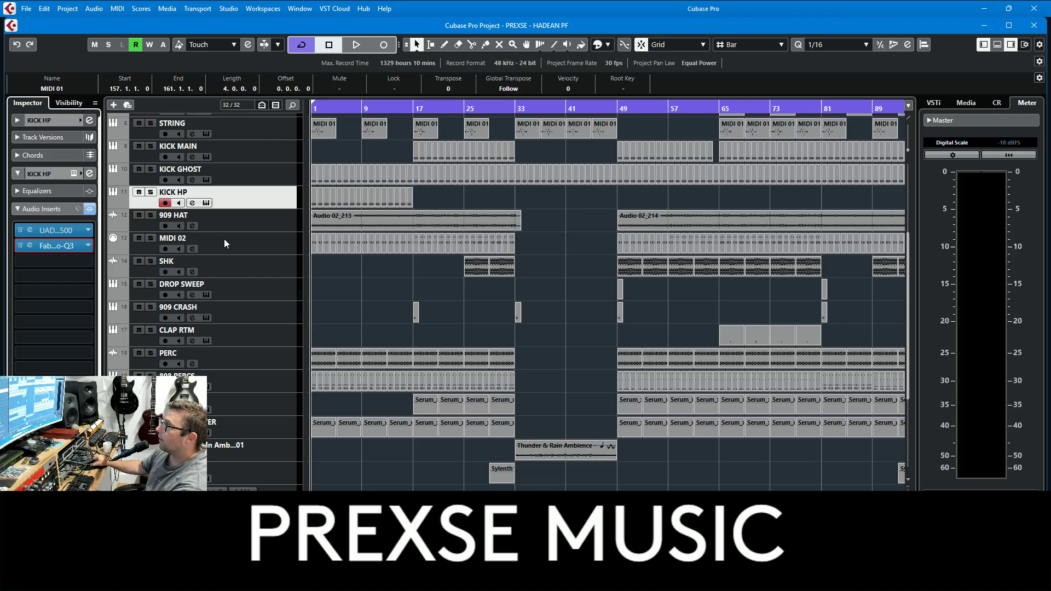
left_click(48, 247)
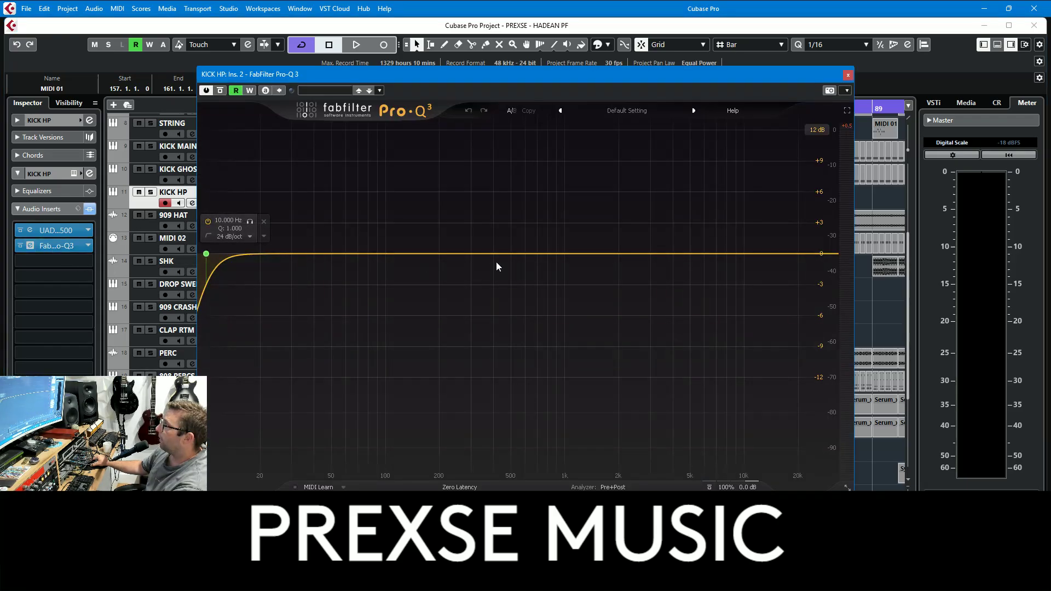
left_click(848, 76)
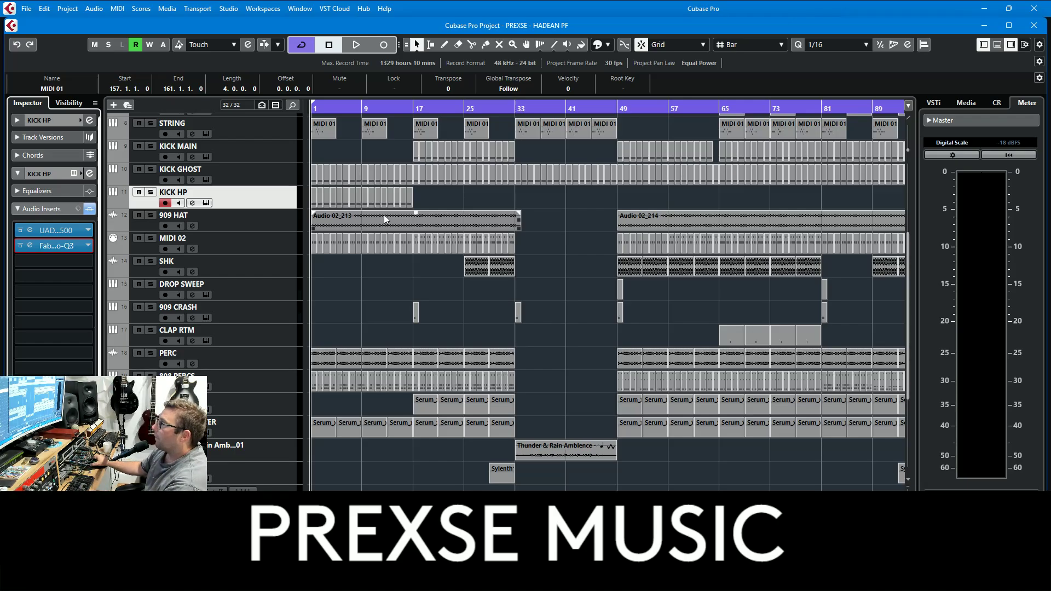
Play the arrangement's opening, skip to bar 17 where KICK MAIN enters, and stop playback
key("h")
key("space")
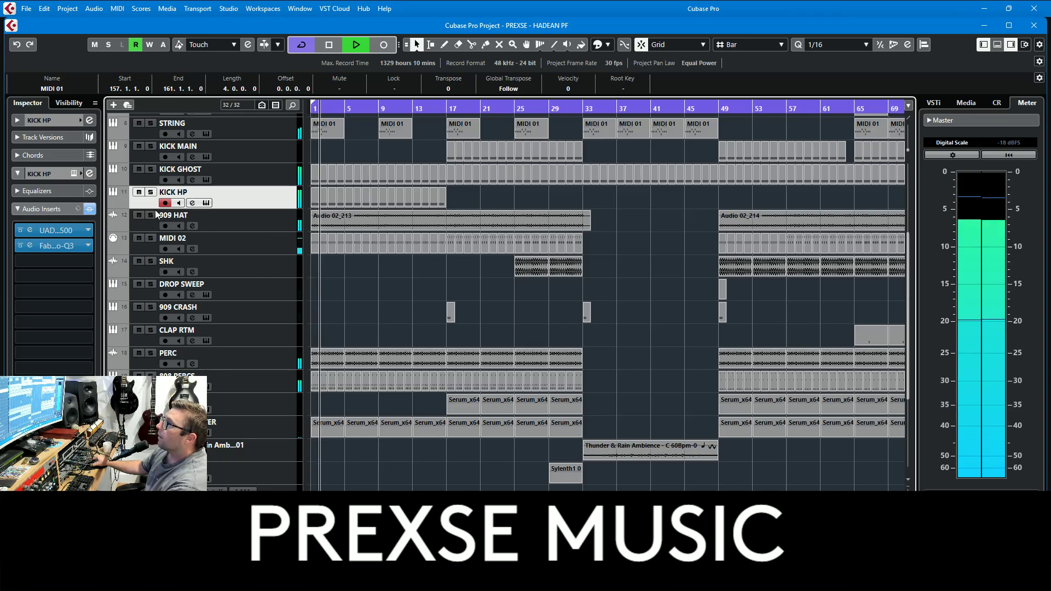
left_click(251, 156)
left_click(448, 108)
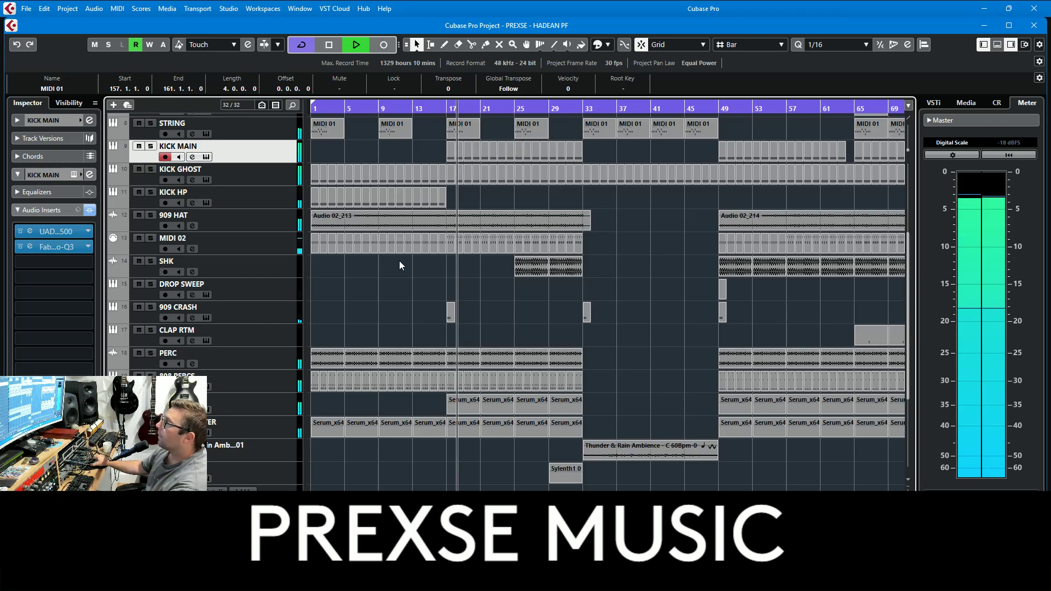
key("space")
Inspect the Drumazon instrument used on the 909 CRASH track
left_click(275, 320)
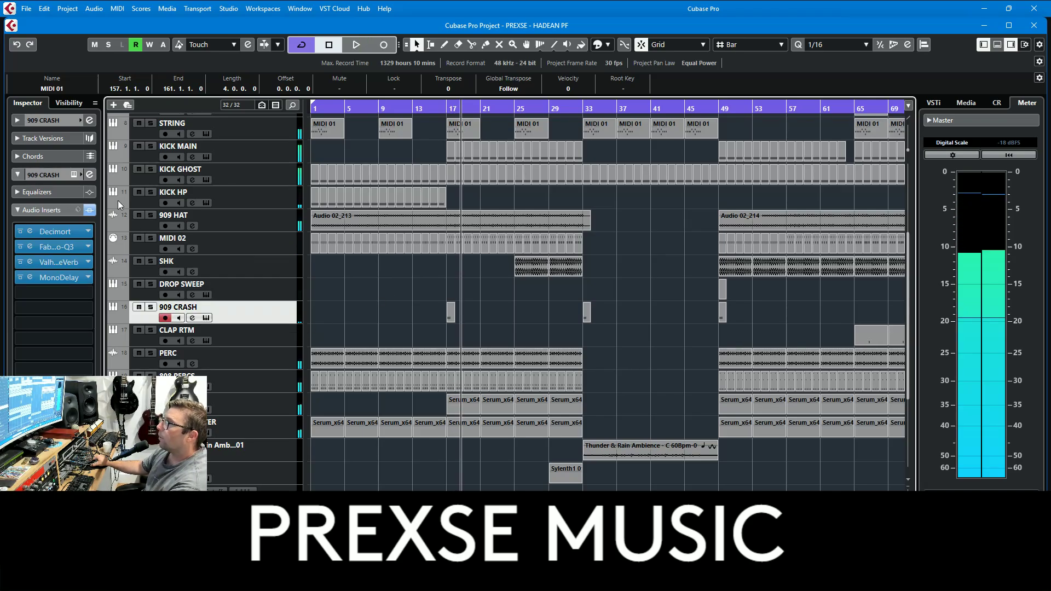
left_click(54, 121)
left_click(87, 235)
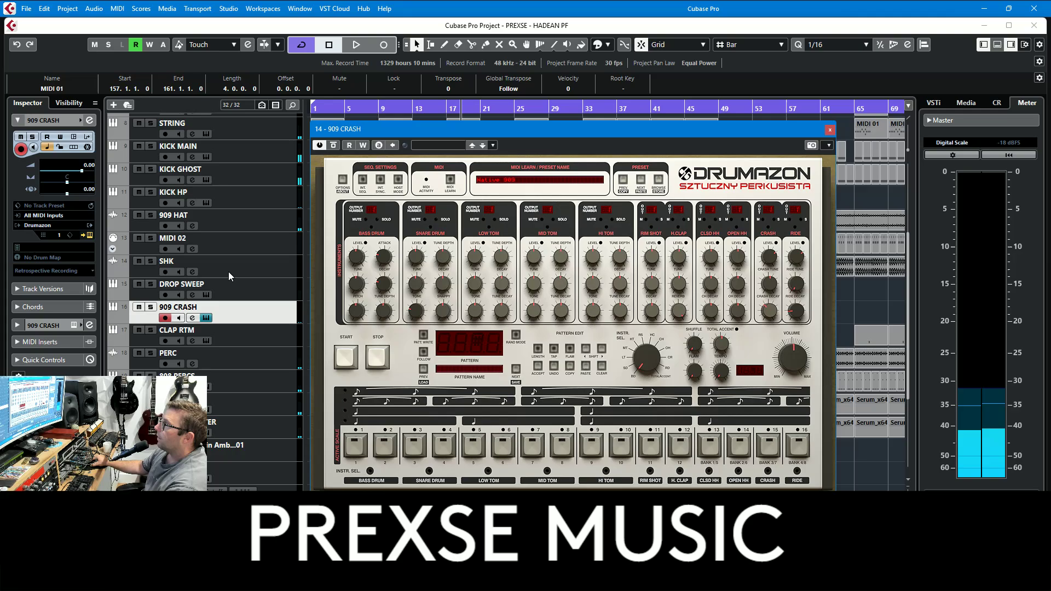
left_click(829, 129)
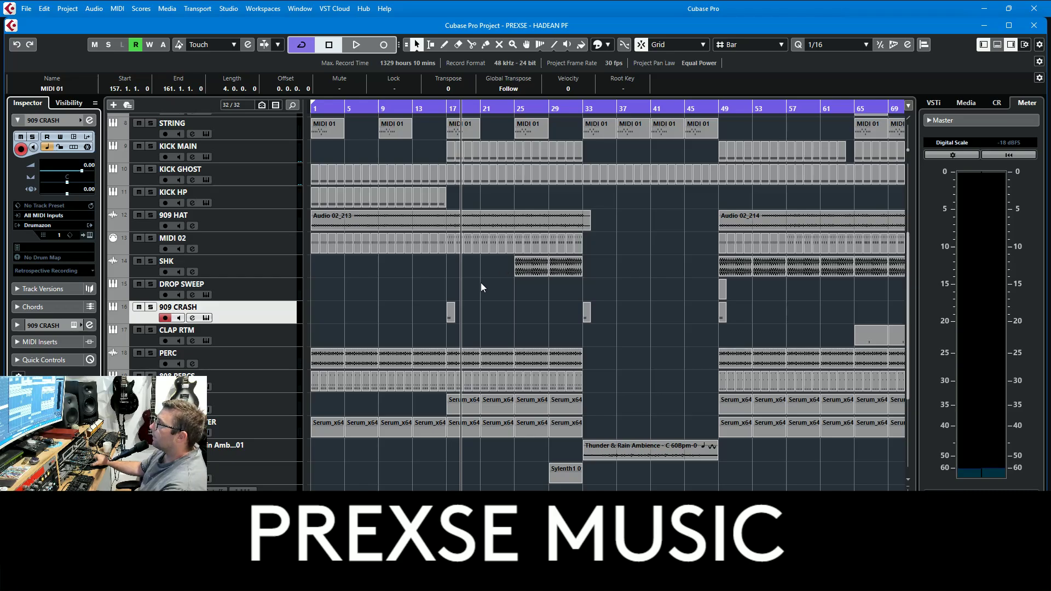
Solo the PERC track and play it from the start of the arrangement
scroll(480, 283, "down", 5)
left_click(285, 241)
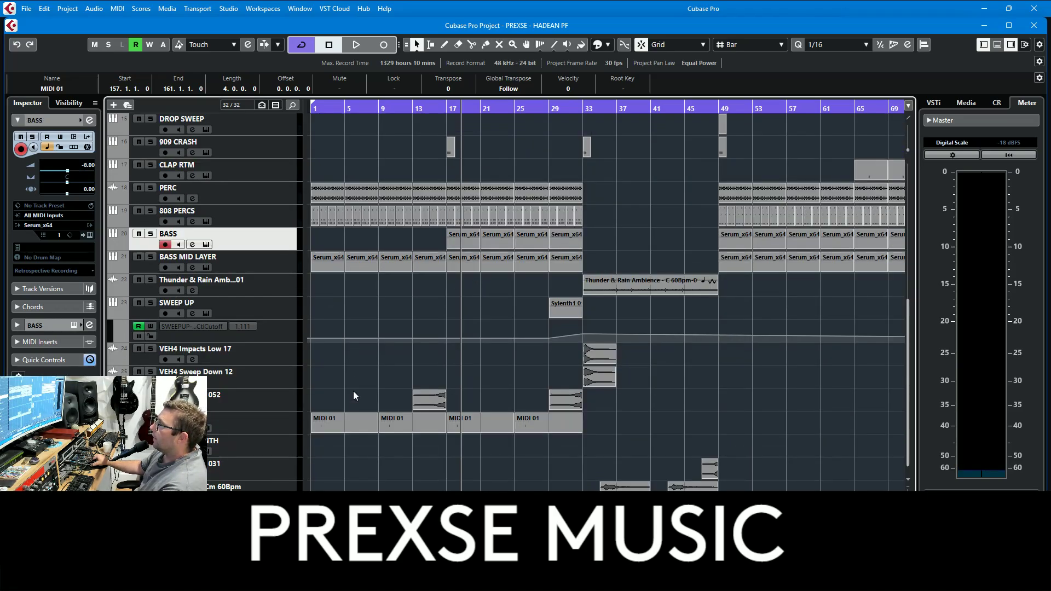
left_click(273, 216)
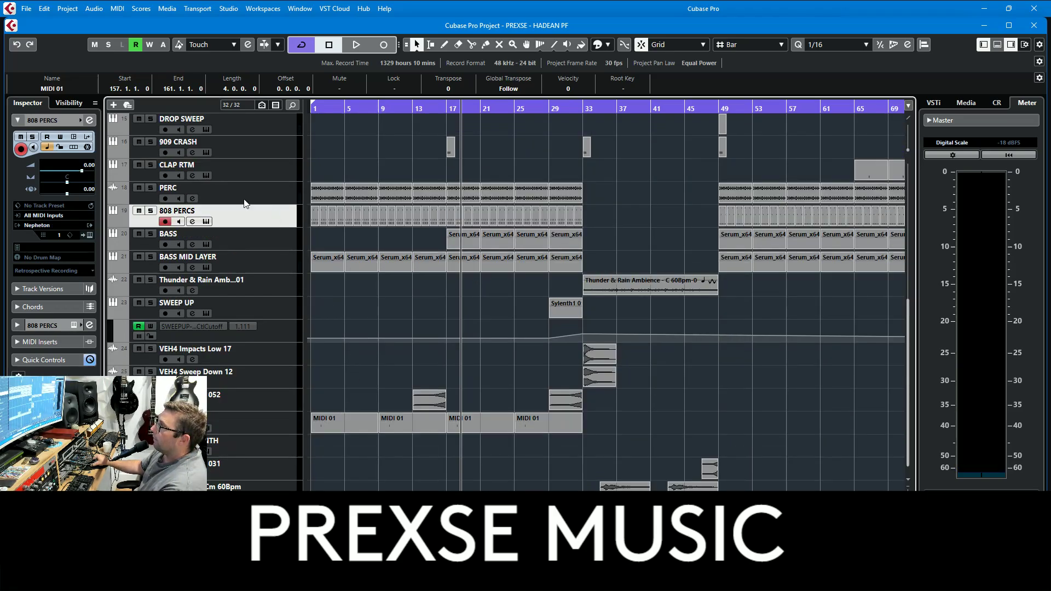
left_click(263, 190)
left_click_drag(328, 104, 230, 182)
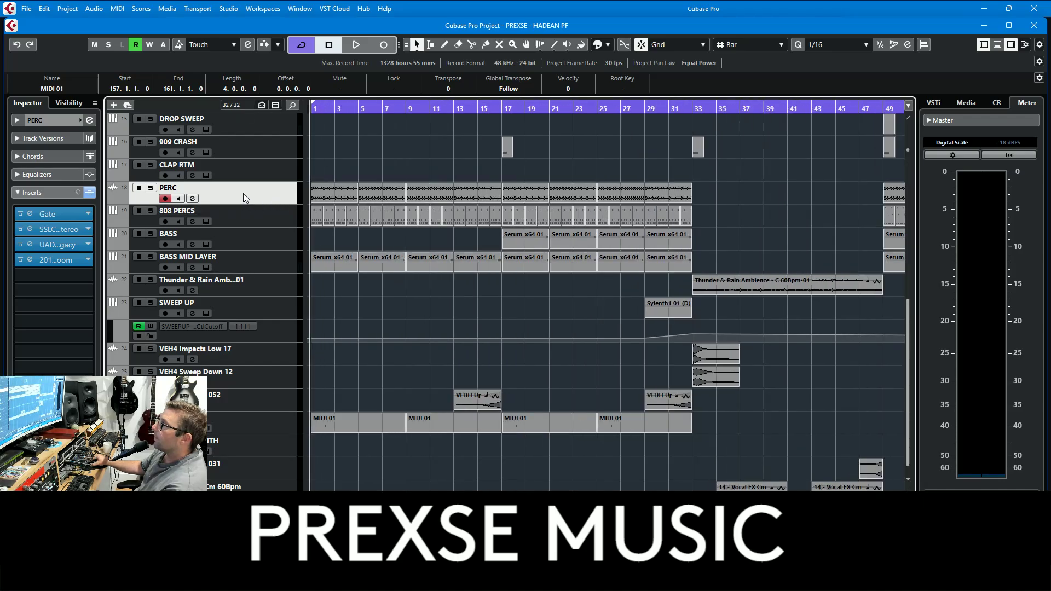
key("s")
key("space")
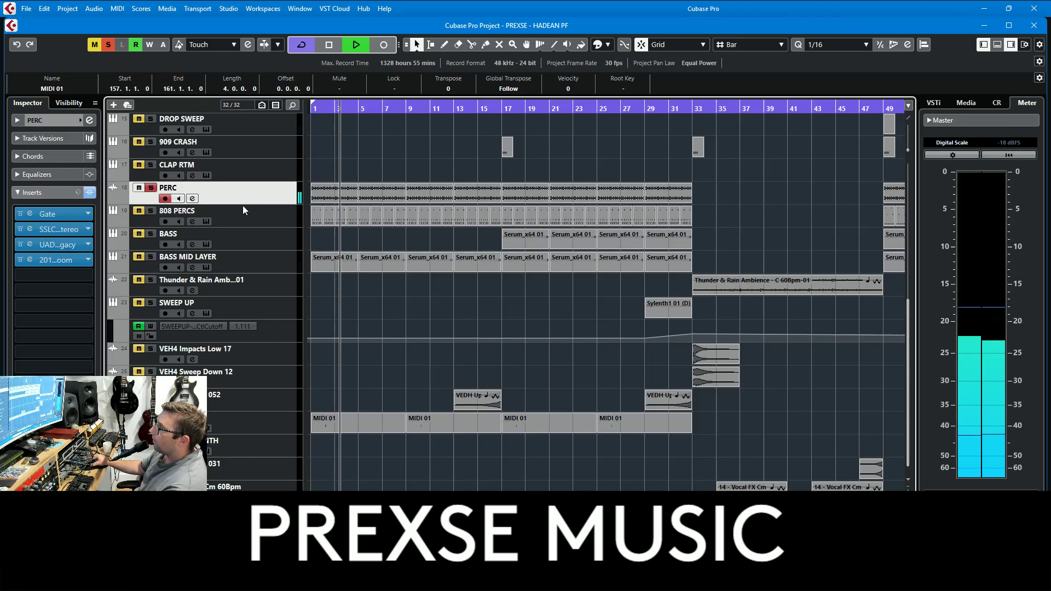
Solo the 808 PERCS track along with PERC and inspect its Nepheton instrument
left_click(244, 210)
left_click(91, 238)
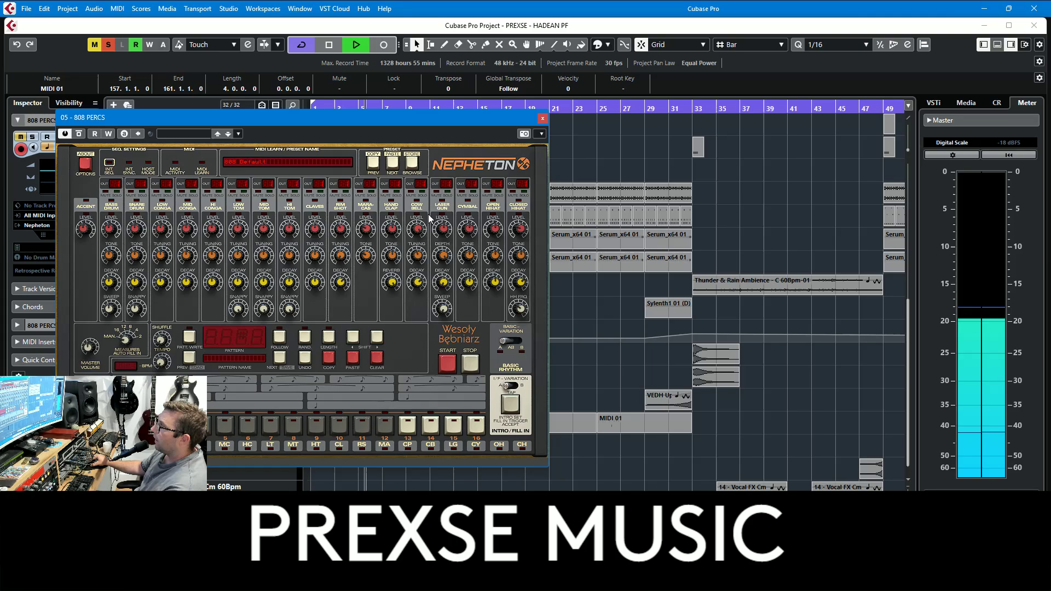
left_click(542, 120)
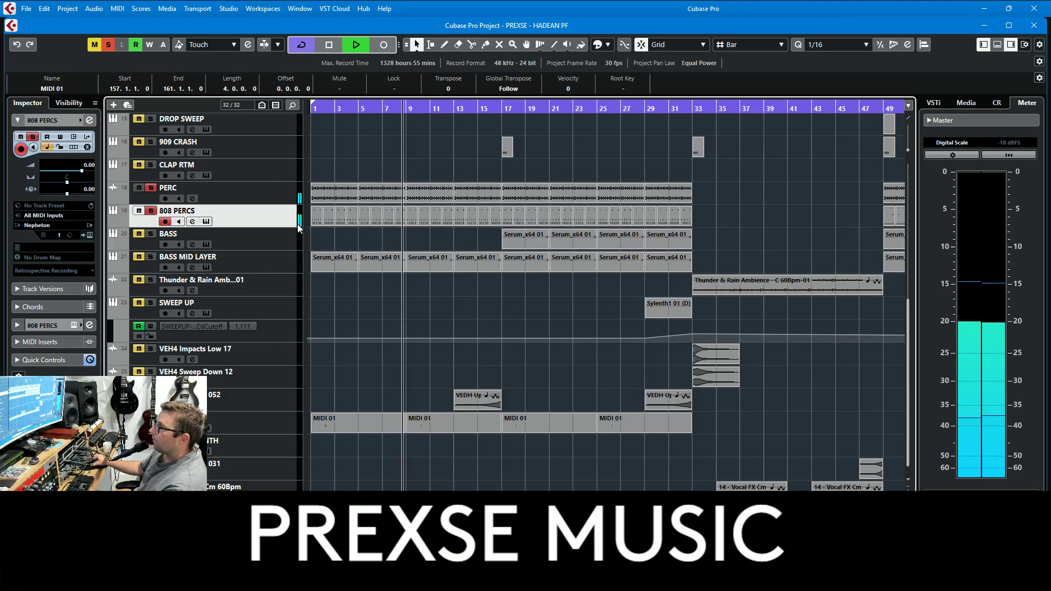
Mute and unmute the PERC track during playback to compare 808 PERCS alone with both percussion layers
left_click(254, 198)
left_click(252, 209)
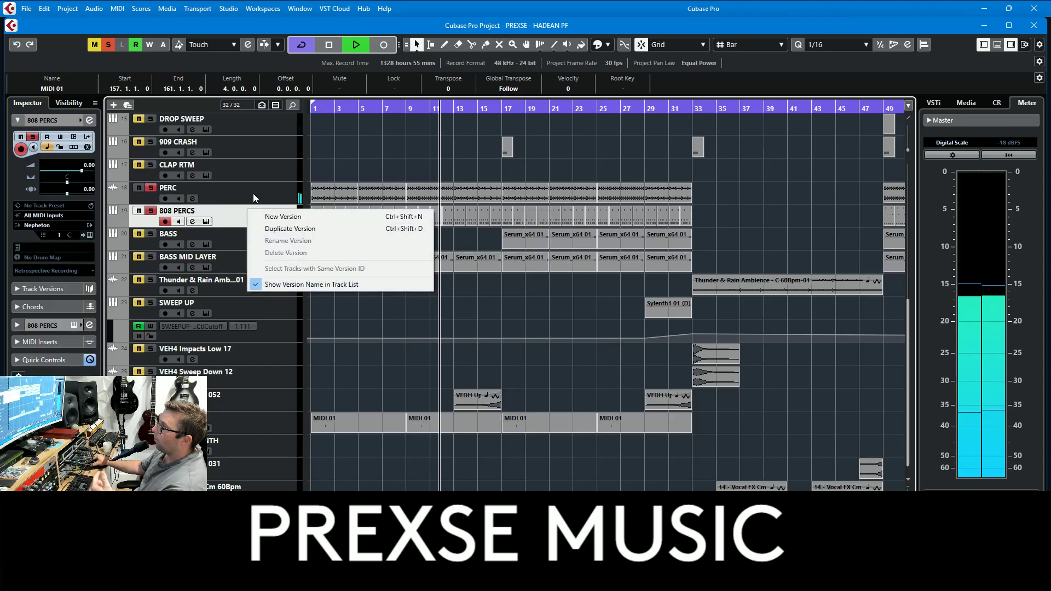
left_click(254, 193)
left_click(254, 191)
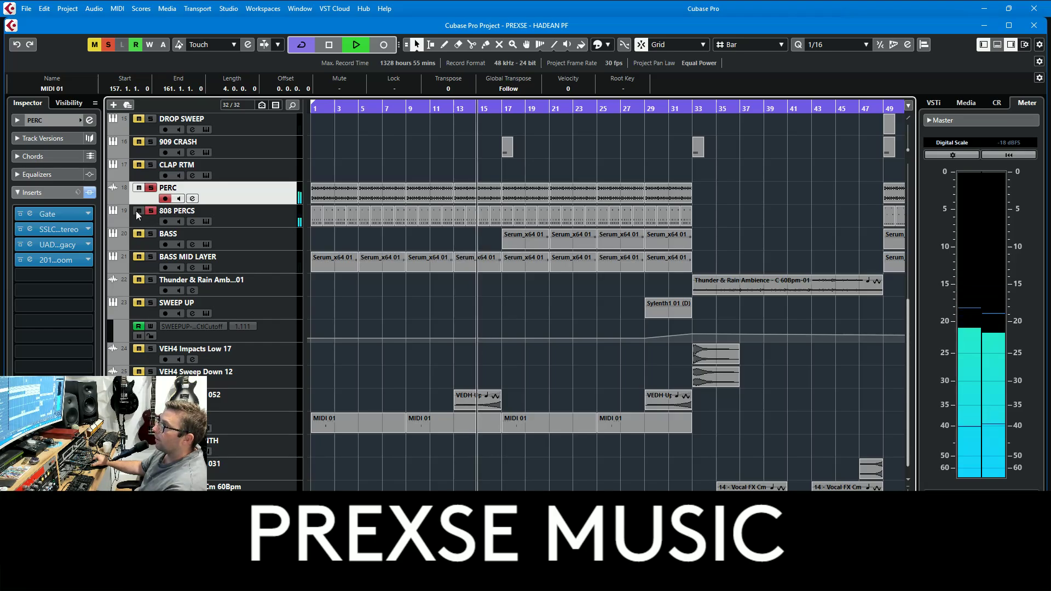
left_click(139, 189)
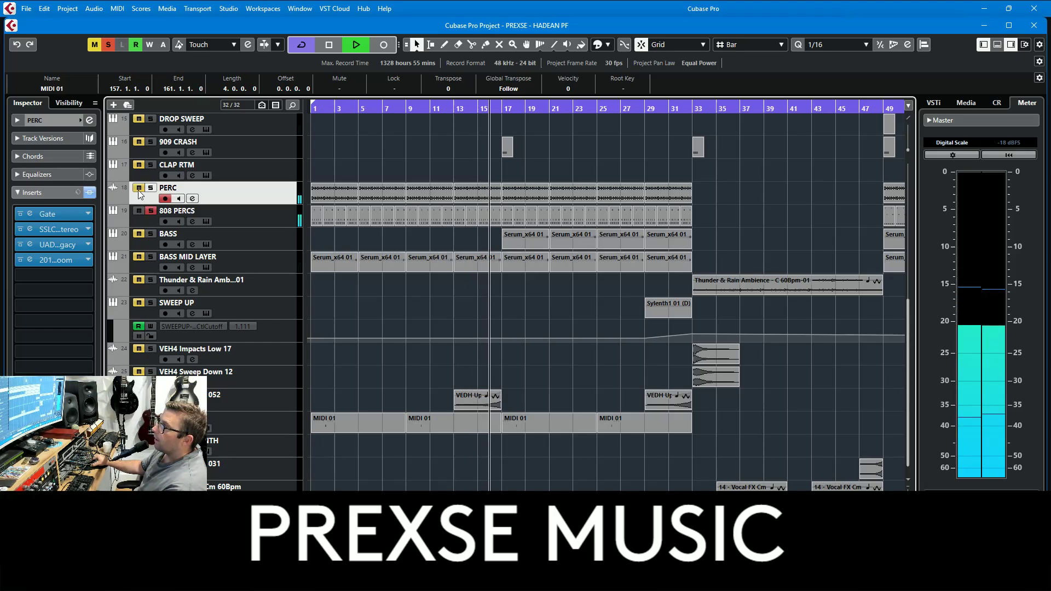
left_click(139, 190)
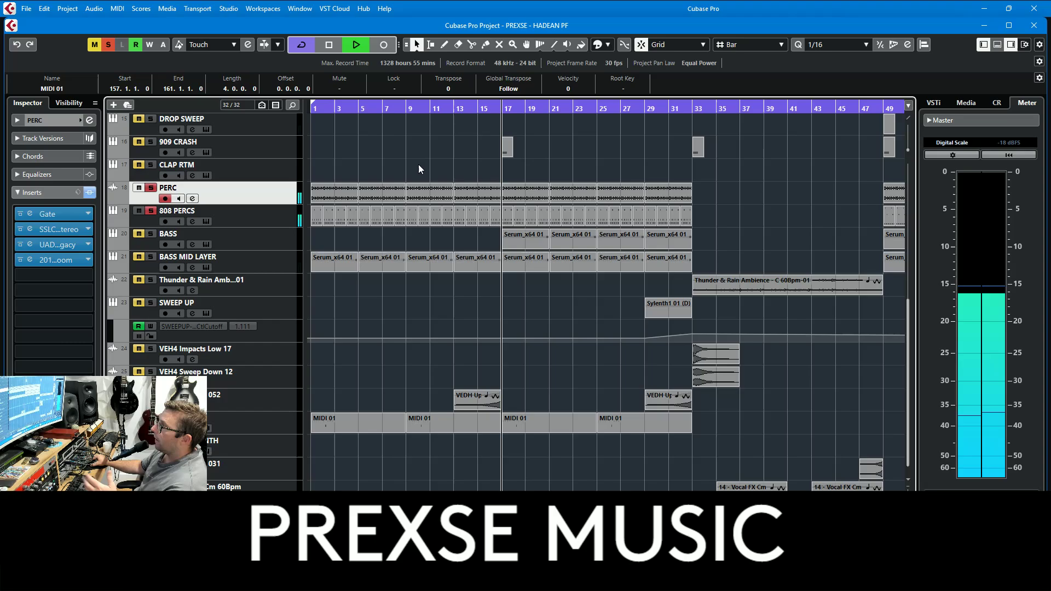
Add the 909 HAT track to the solo and inspect its Gate and Decapitator inserts
scroll(422, 209, "up", 3)
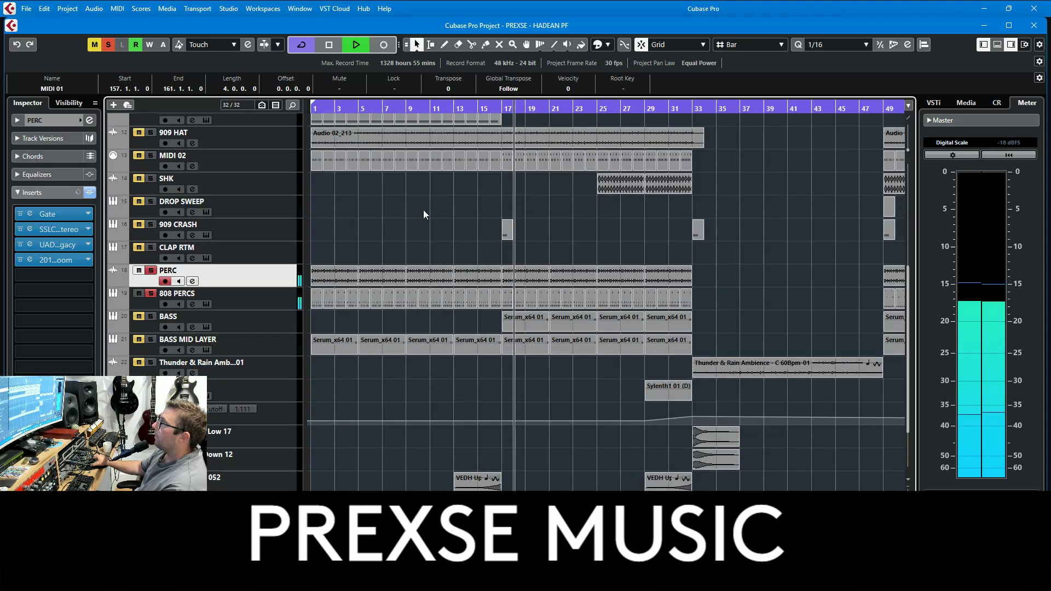
scroll(424, 209, "up", 9)
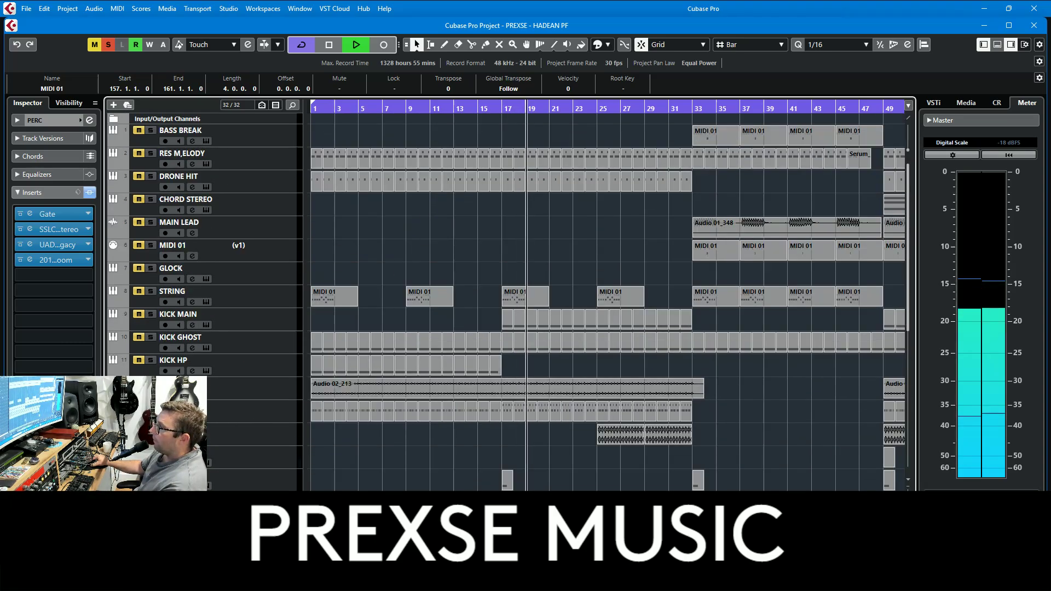
left_click(278, 386)
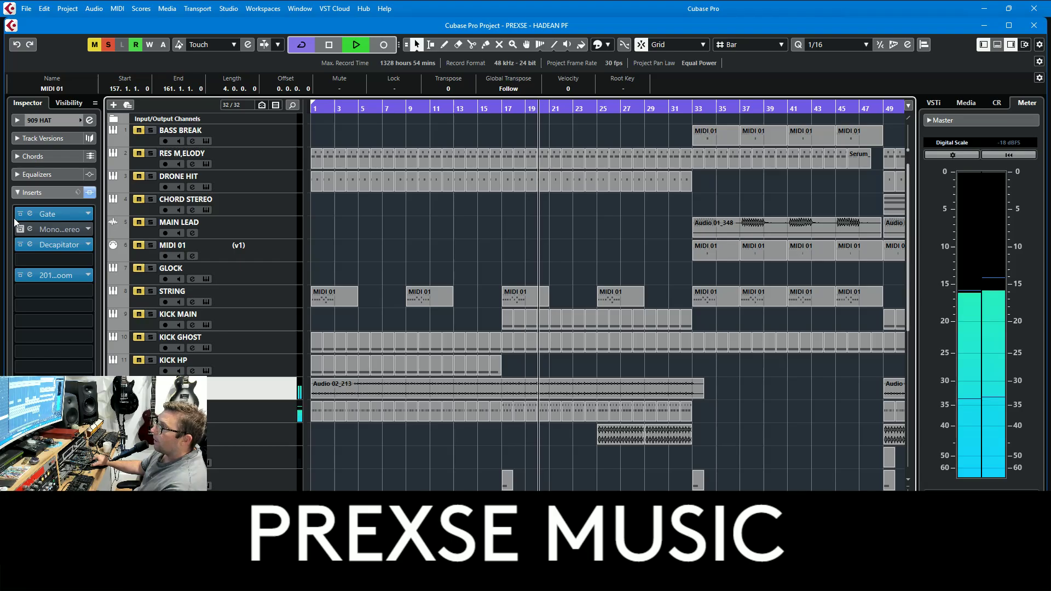
left_click(49, 214)
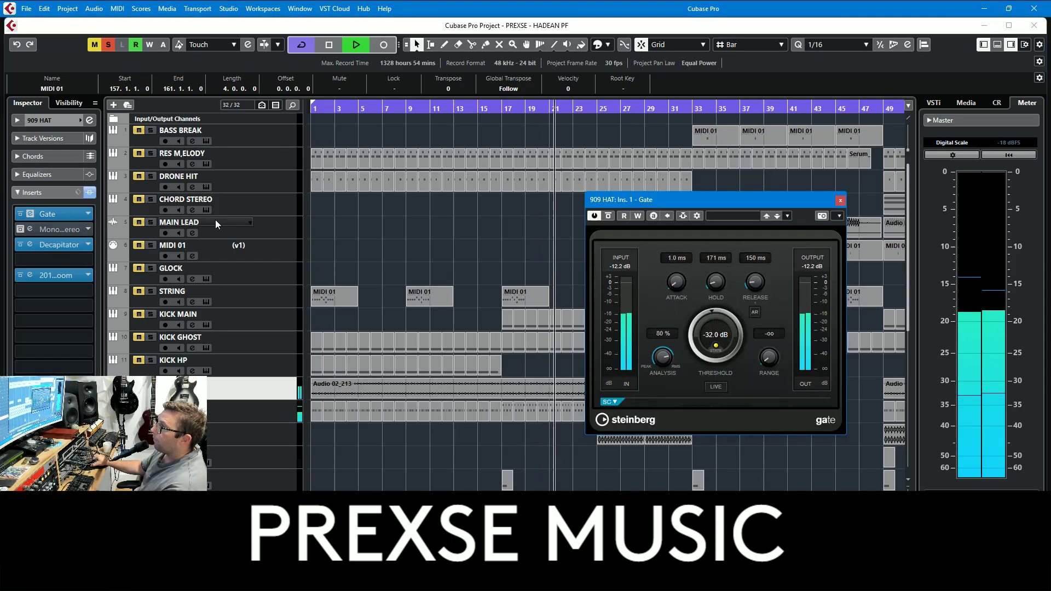
left_click(840, 201)
left_click(64, 245)
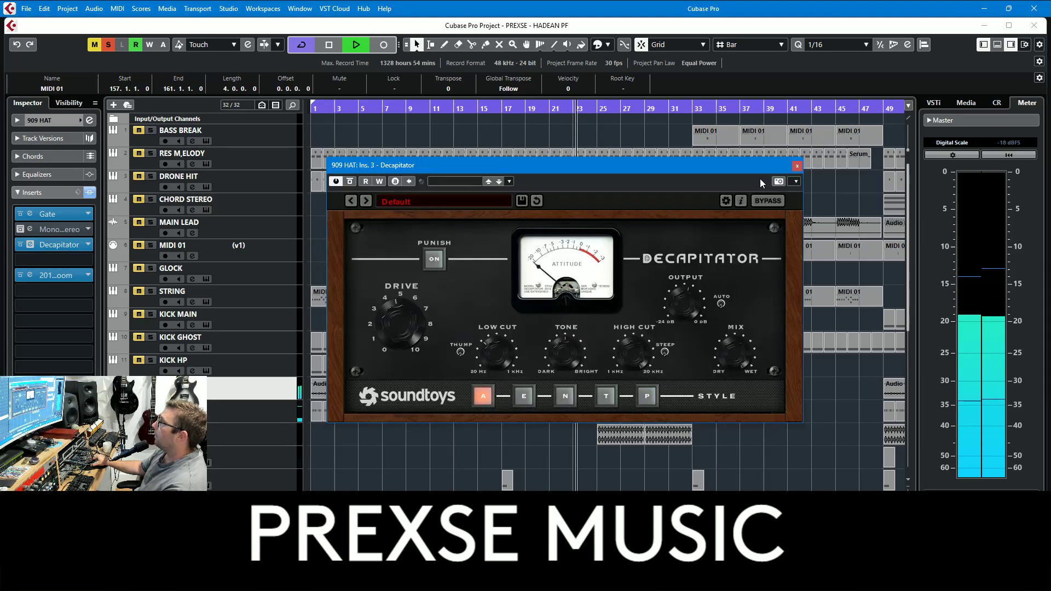
left_click(796, 166)
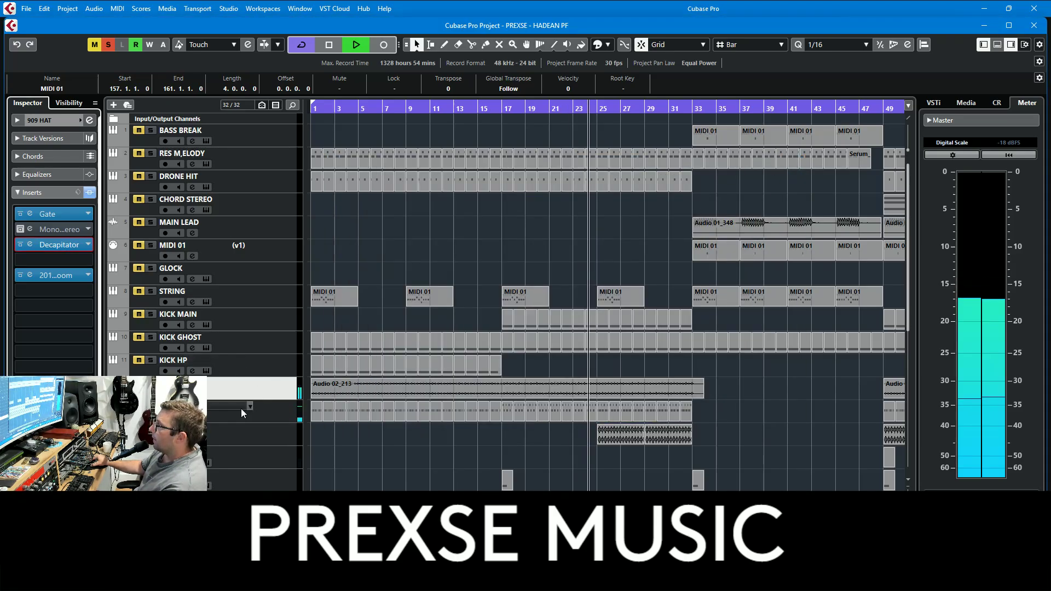
Add the SHK, BASS and BASS MID LAYER tracks to the soloed percussion during playback and stop after auditioning them
left_click(234, 435)
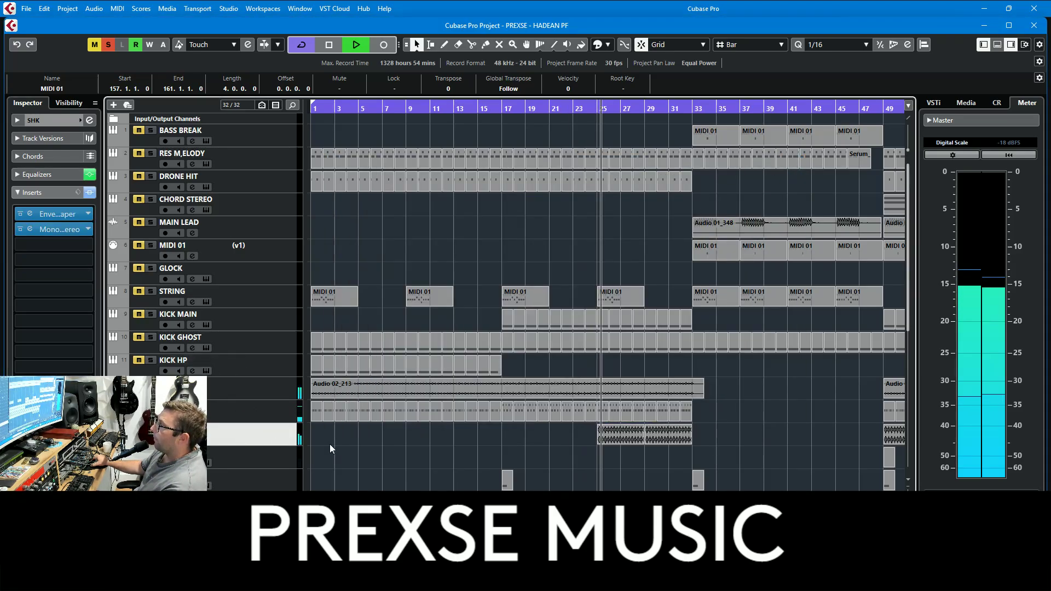
scroll(328, 442, "down", 3)
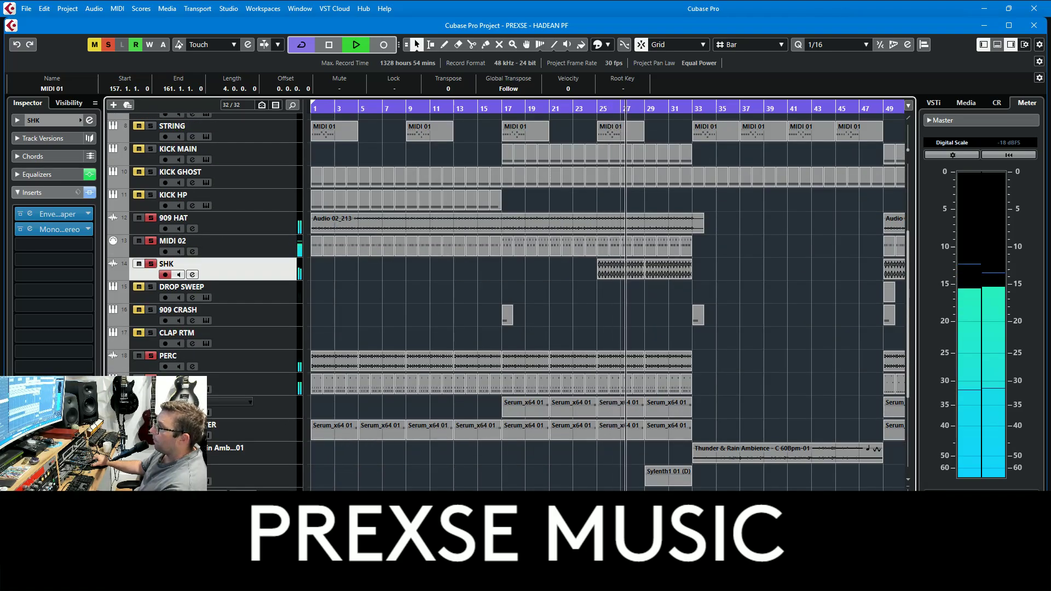
left_click(226, 408)
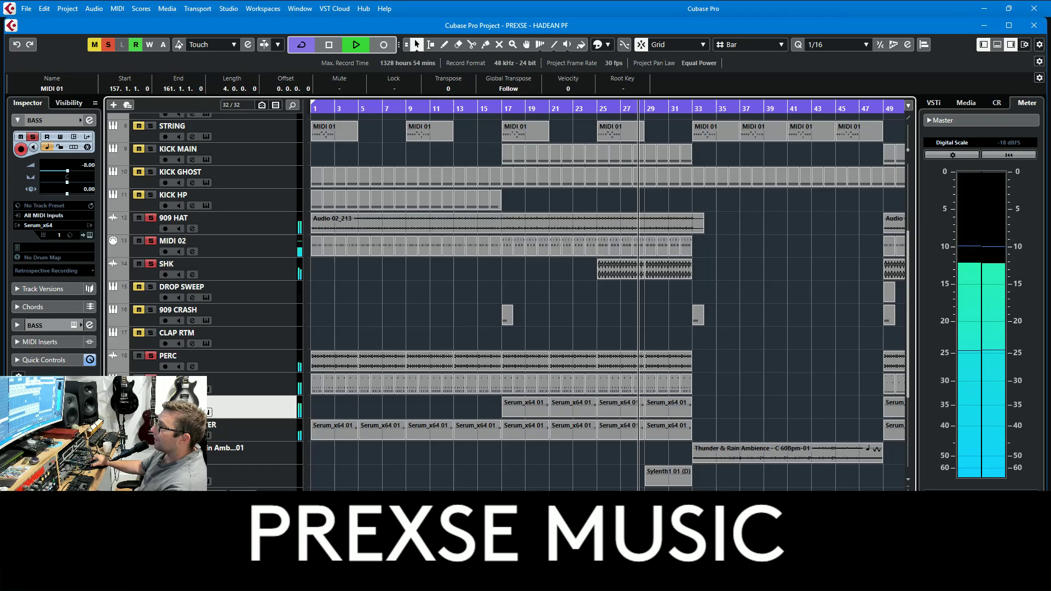
left_click(273, 432)
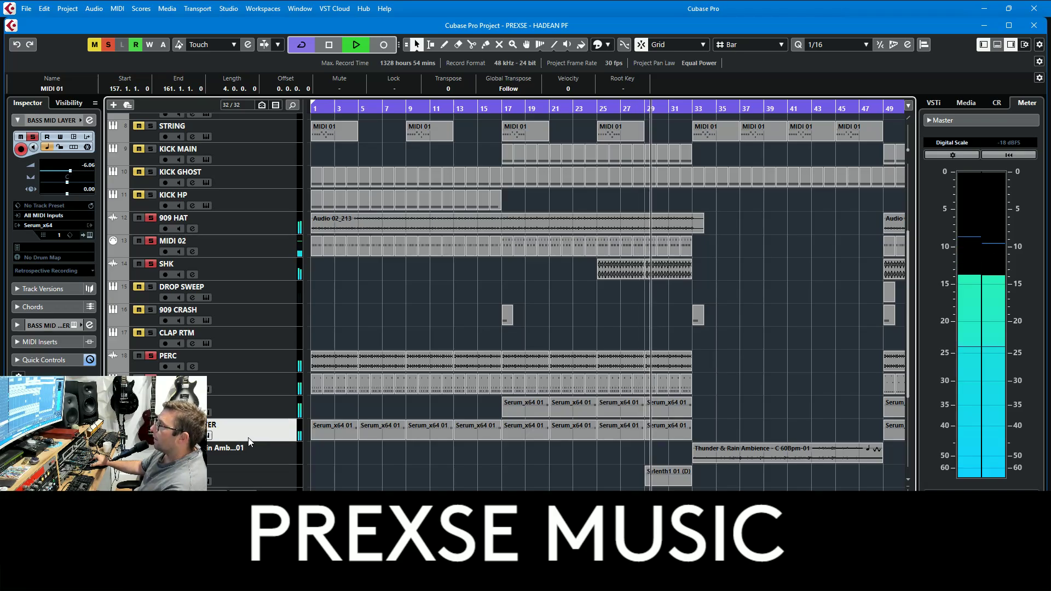
key("space")
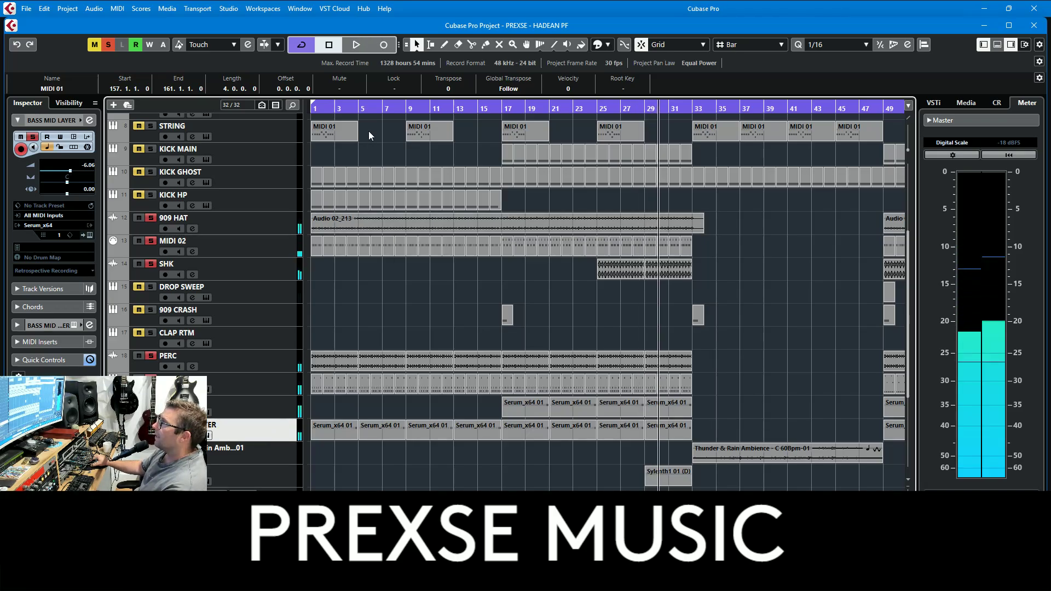
Clear all solos, solo the RES M,ELODY track and play it from the start of the arrangement
key("g")
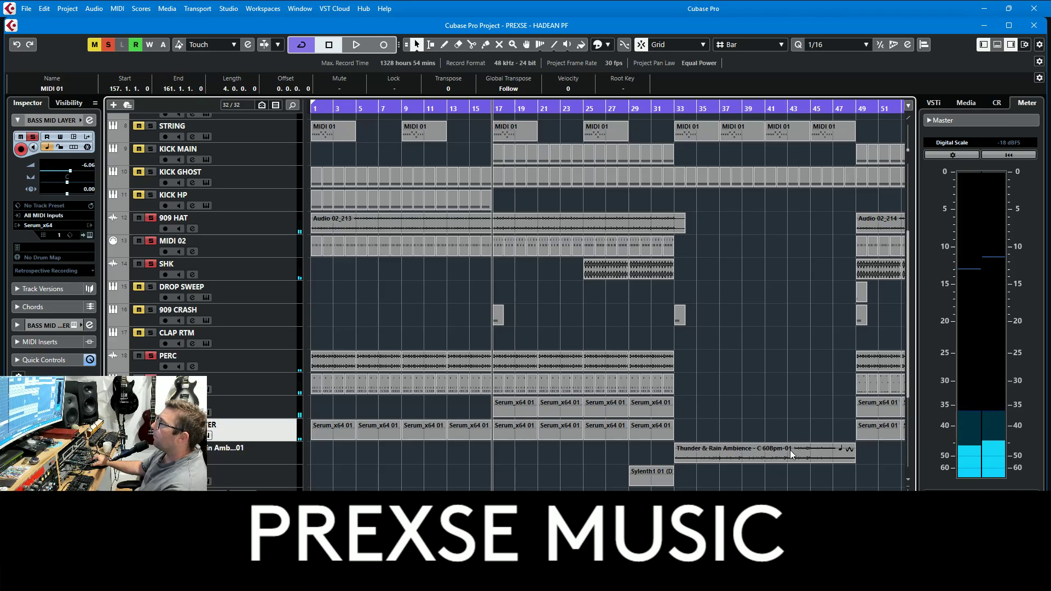
left_click(108, 45)
scroll(373, 239, "up", 5)
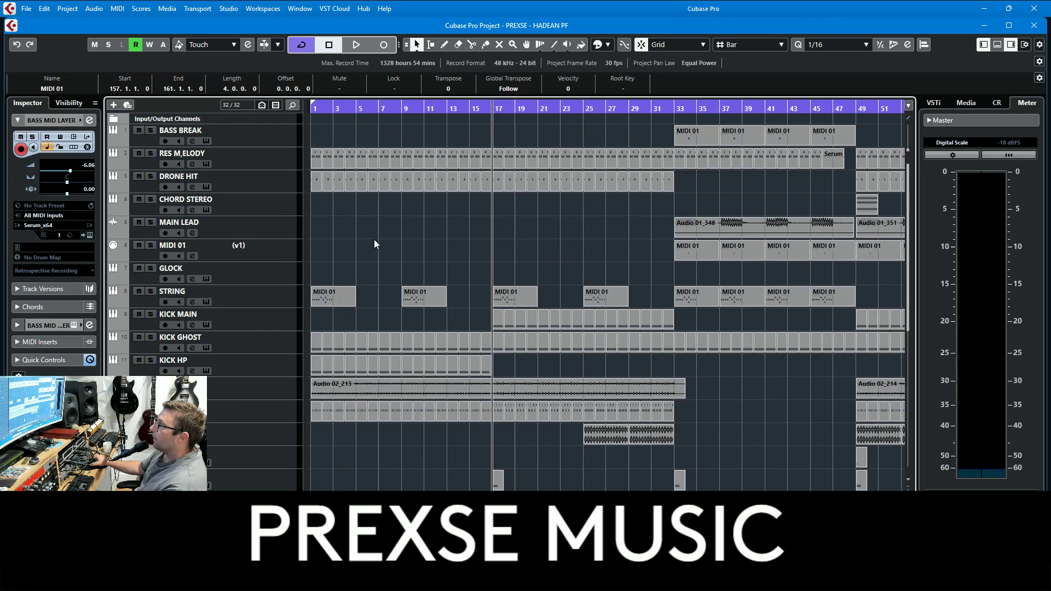
left_click(150, 153)
key("h")
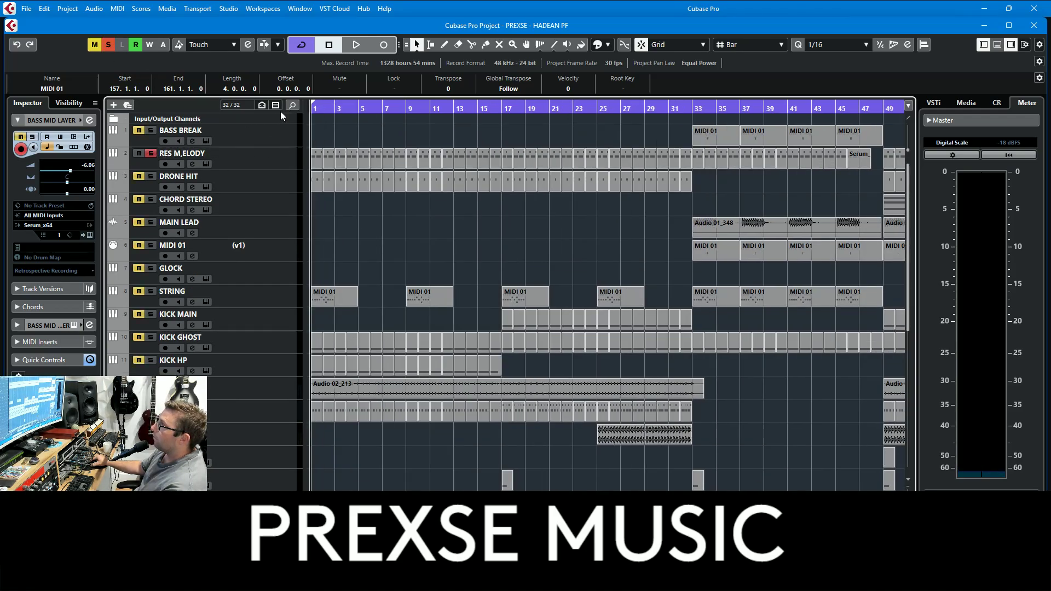
key("space")
left_click(230, 159)
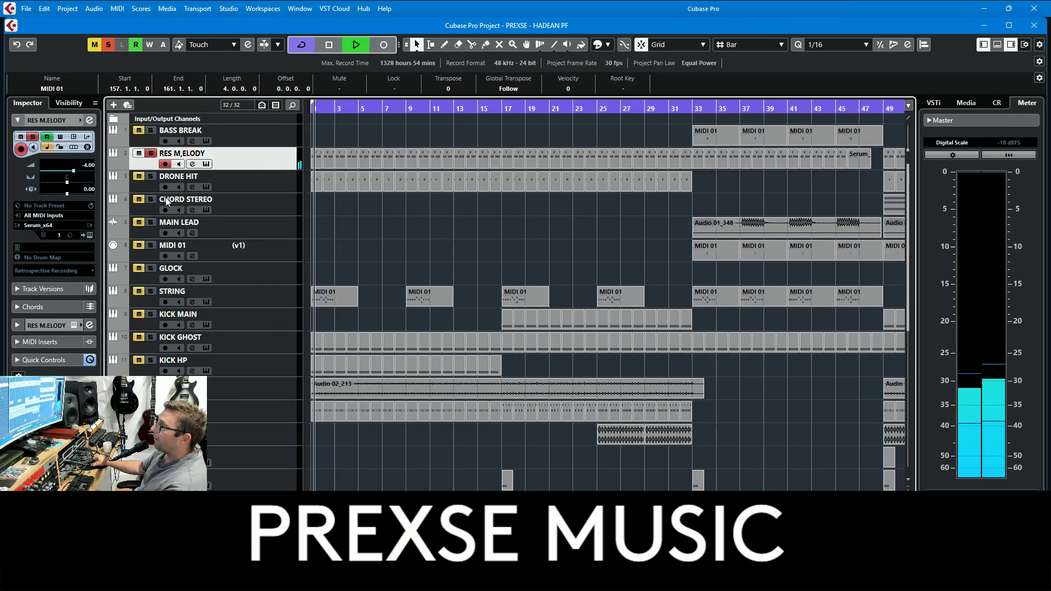
Inspect the RES M,ELODY track's Serum instrument, switching oscillator B off and on to compare and viewing its effects
left_click(89, 236)
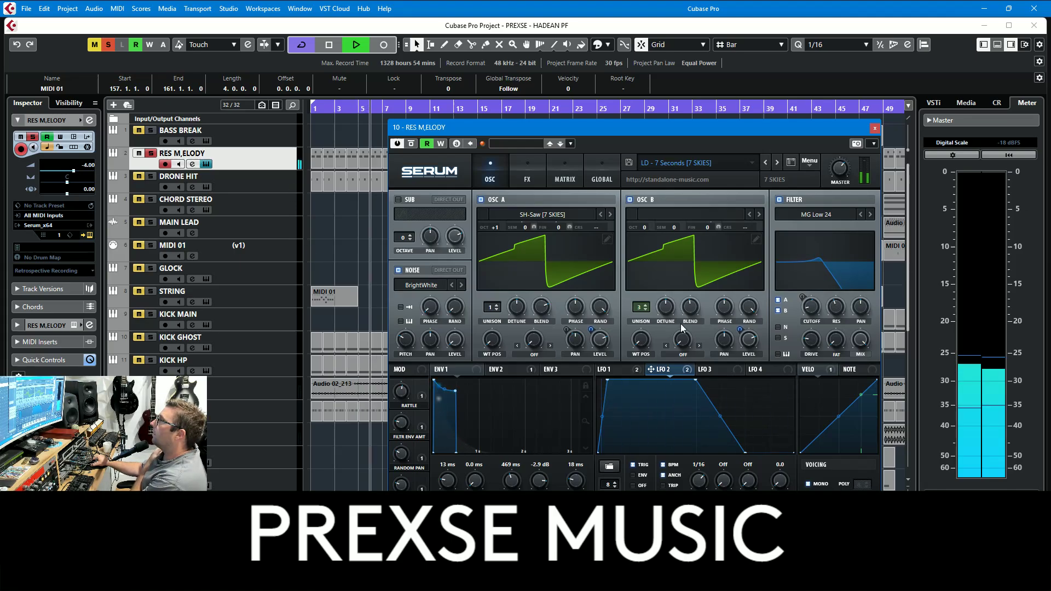
left_click(630, 197)
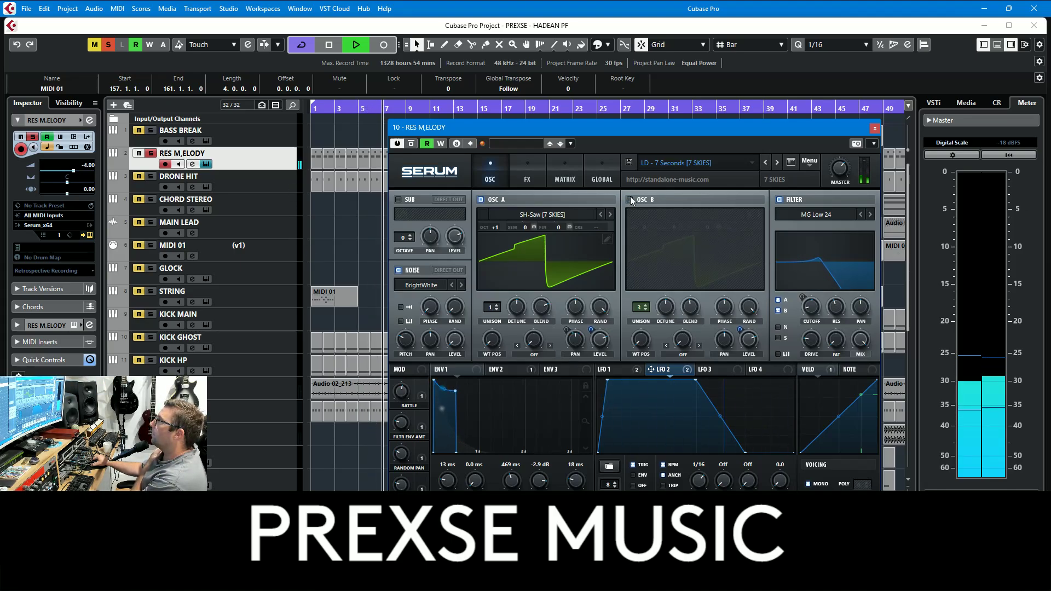
left_click(630, 200)
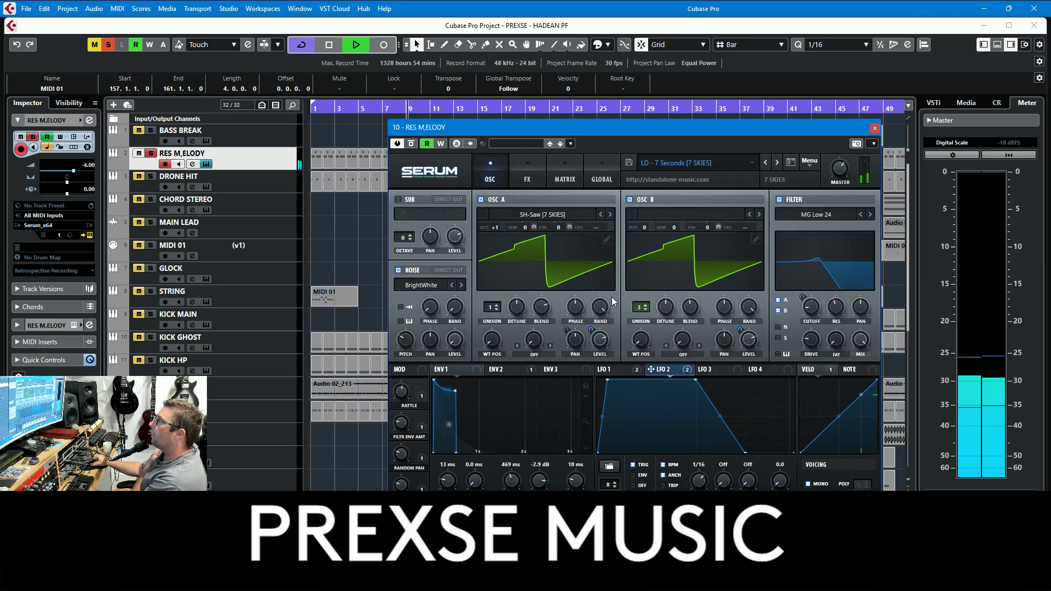
left_click(524, 174)
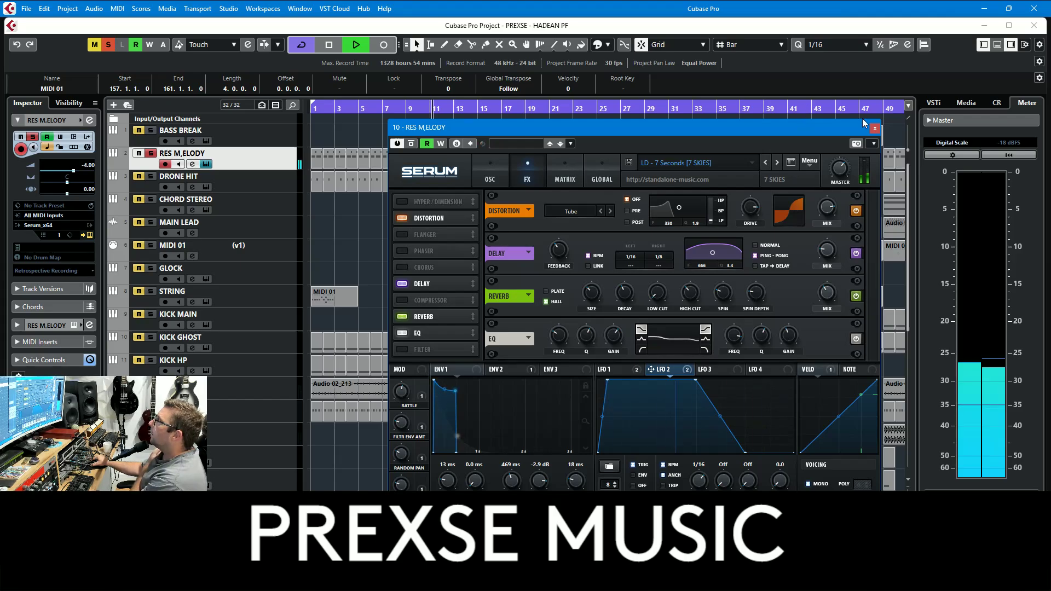
left_click(506, 174)
left_click(875, 128)
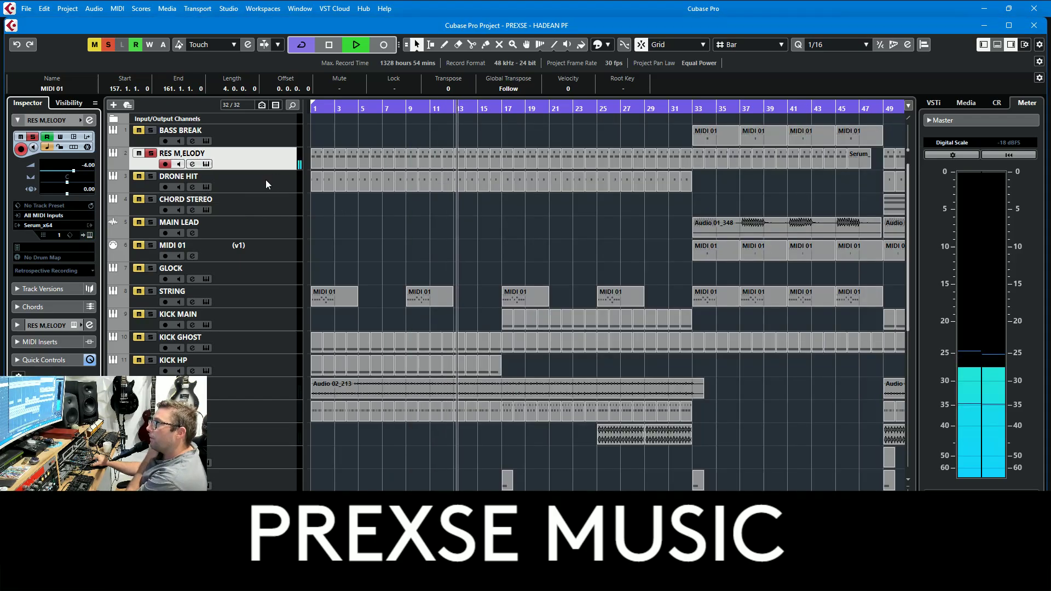
Add the DRONE HIT and STRING tracks to the solo and inspect the STRING track's Serum instrument
left_click(151, 177)
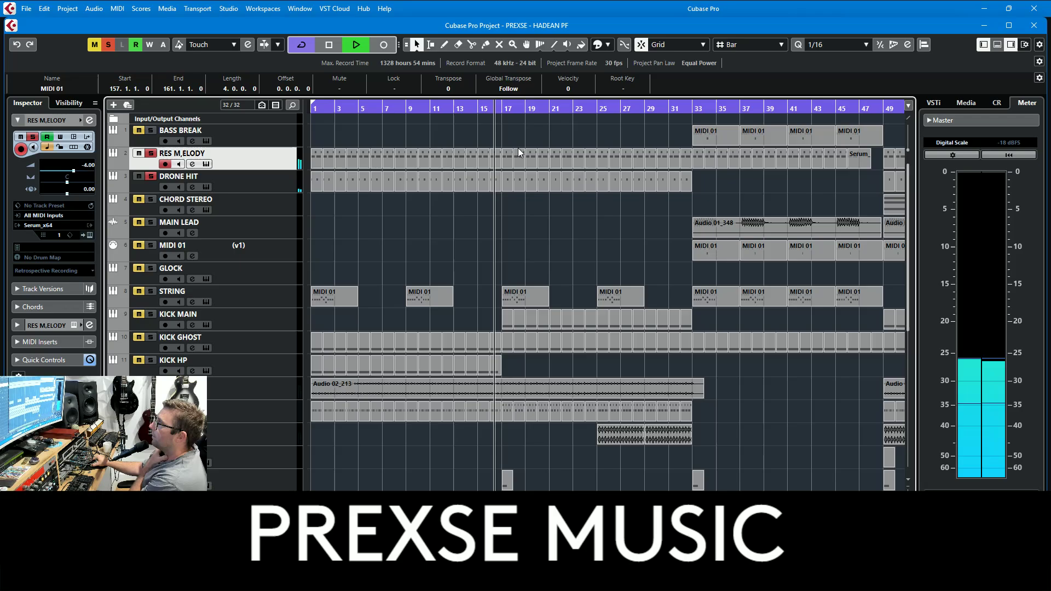
left_click(150, 291)
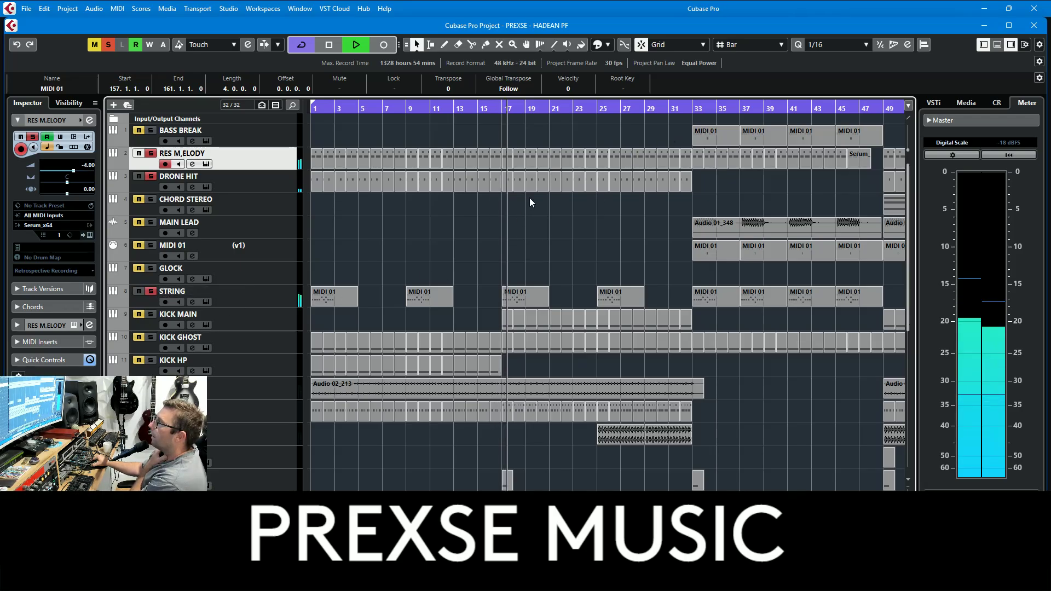
left_click(283, 290)
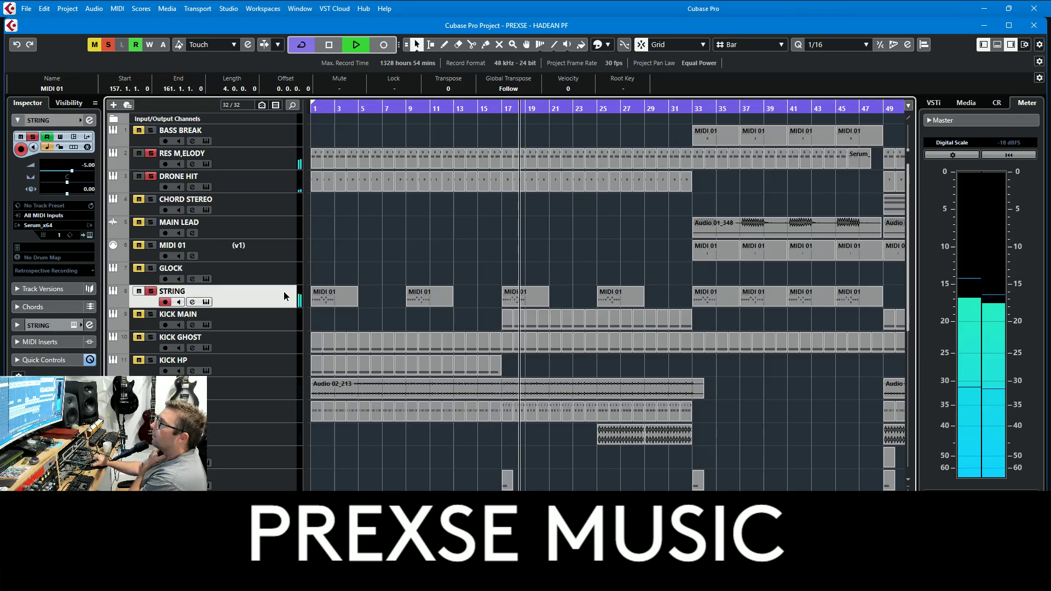
left_click(90, 235)
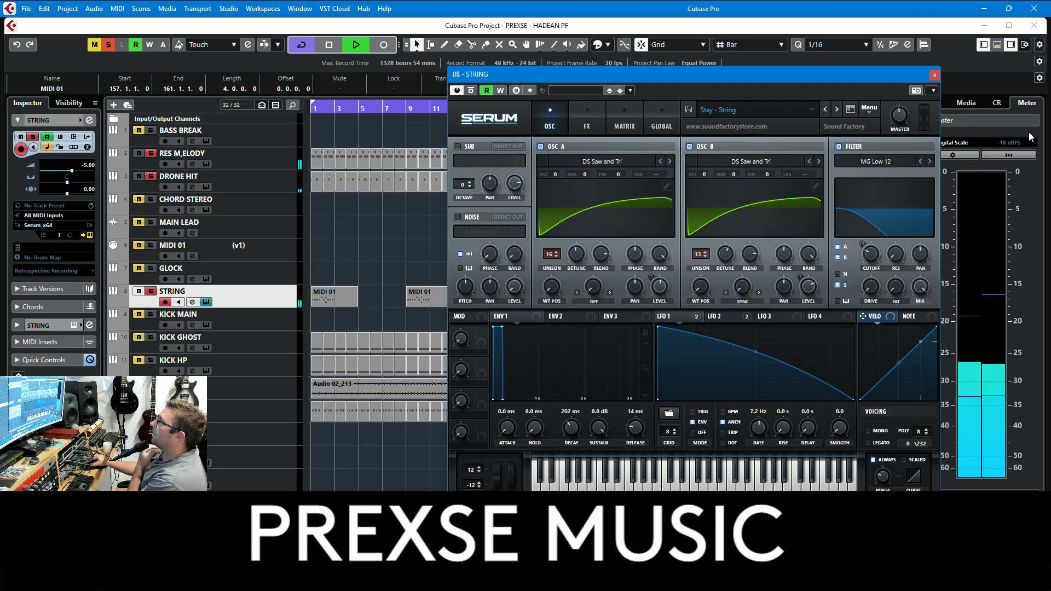
left_click(934, 75)
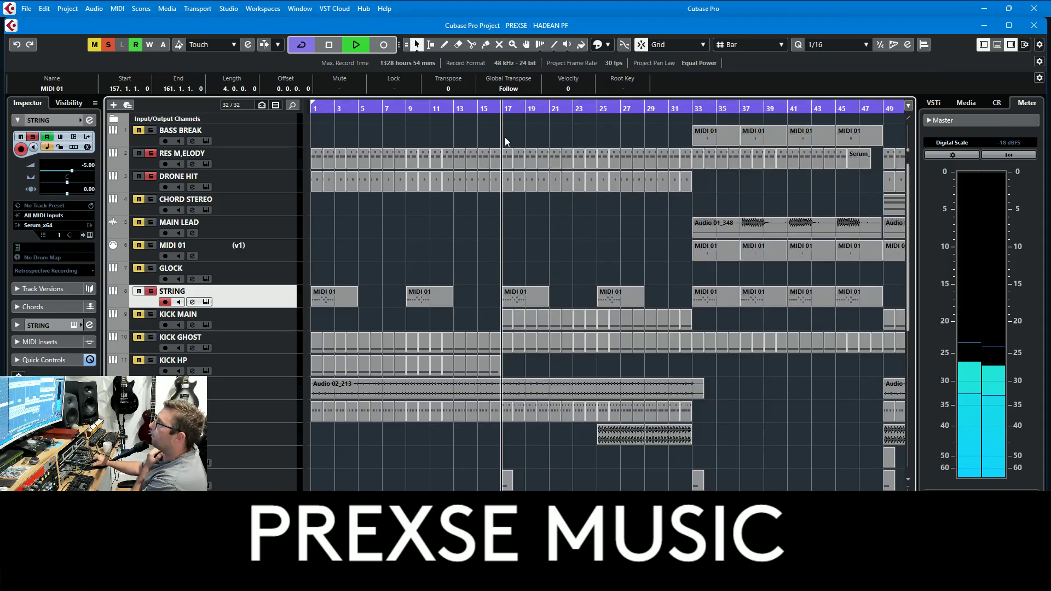
Add the VOX STAB track to the solo, play from bar 17 and examine its audio inserts
scroll(521, 273, "down", 10)
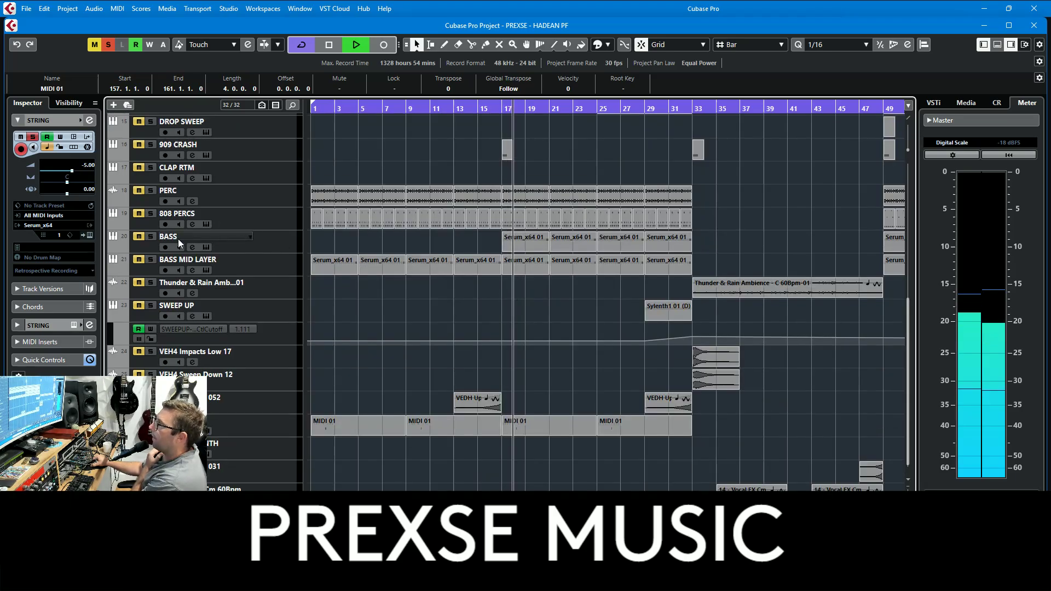
left_click(502, 109)
left_click(277, 425)
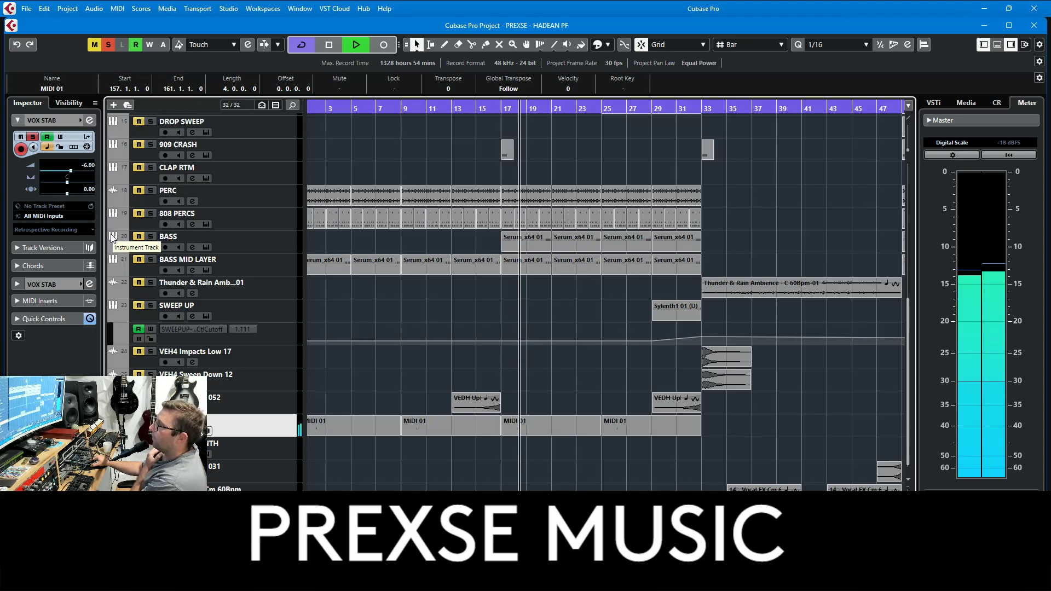
left_click(34, 284)
left_click(59, 209)
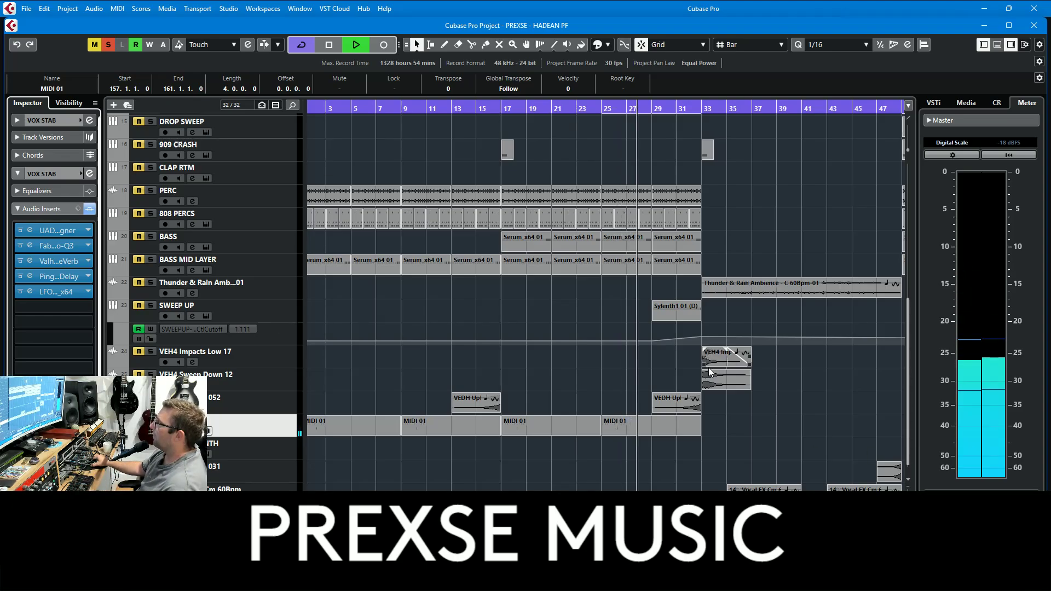
Add KICK MAIN, KICK GHOST, 909 HAT, MIDI 02 and SHK to the soloed melodic tracks during playback
scroll(706, 377, "up", 10)
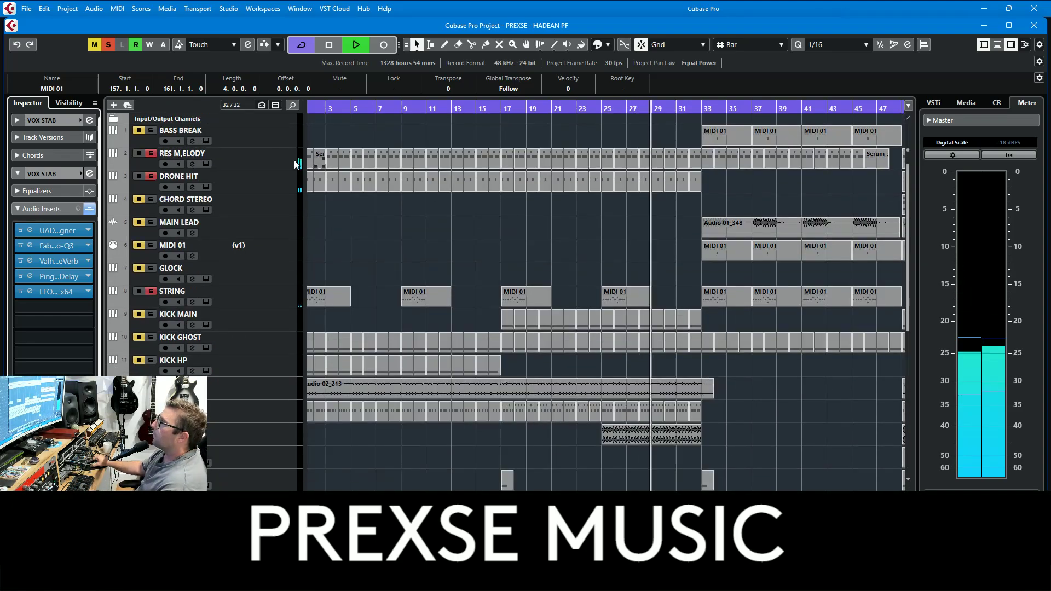
left_click(150, 315)
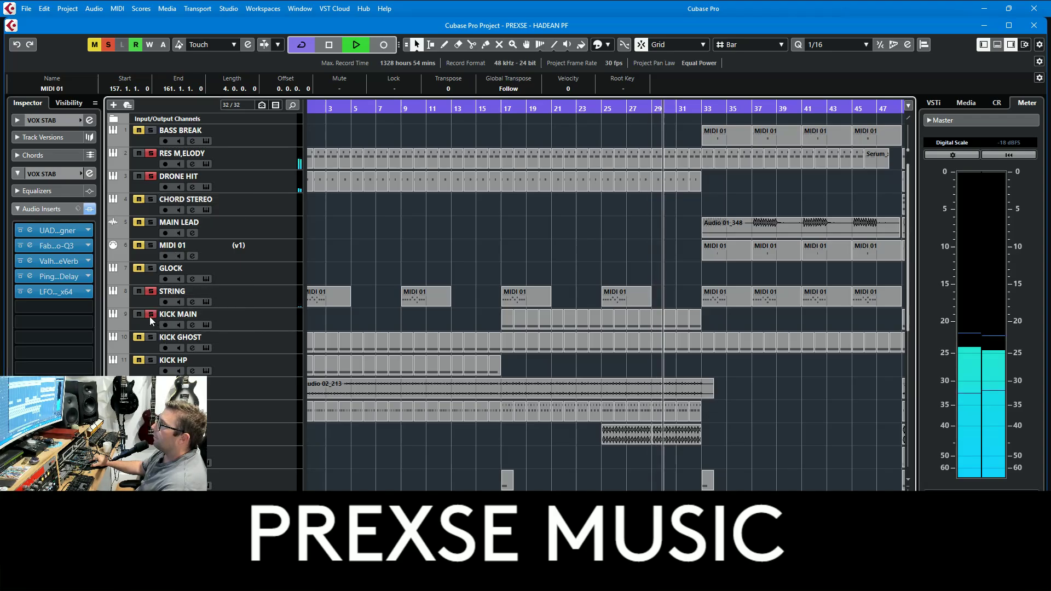
left_click(151, 337)
left_click(151, 384)
left_click(151, 410)
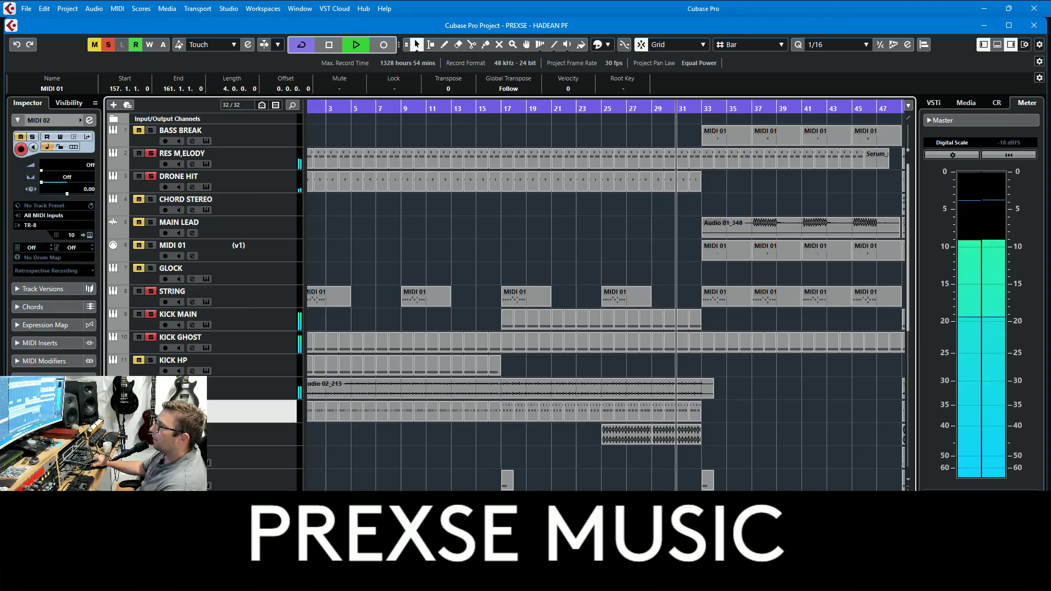
scroll(151, 411, "down", 10)
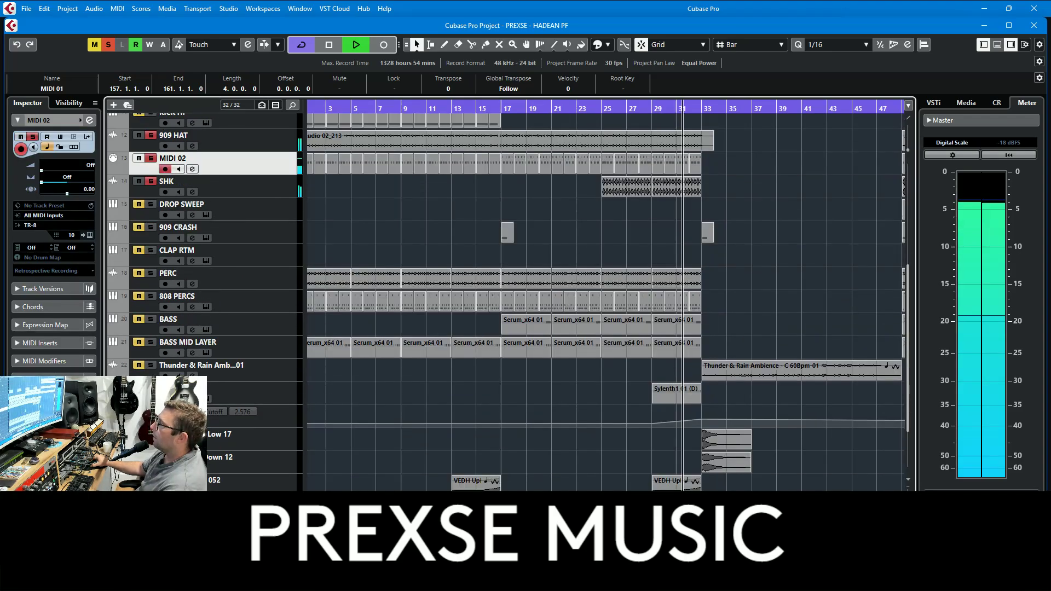
Clear all solos to hear the full mix through the transition at bar 33 and stop playback
left_click(108, 46)
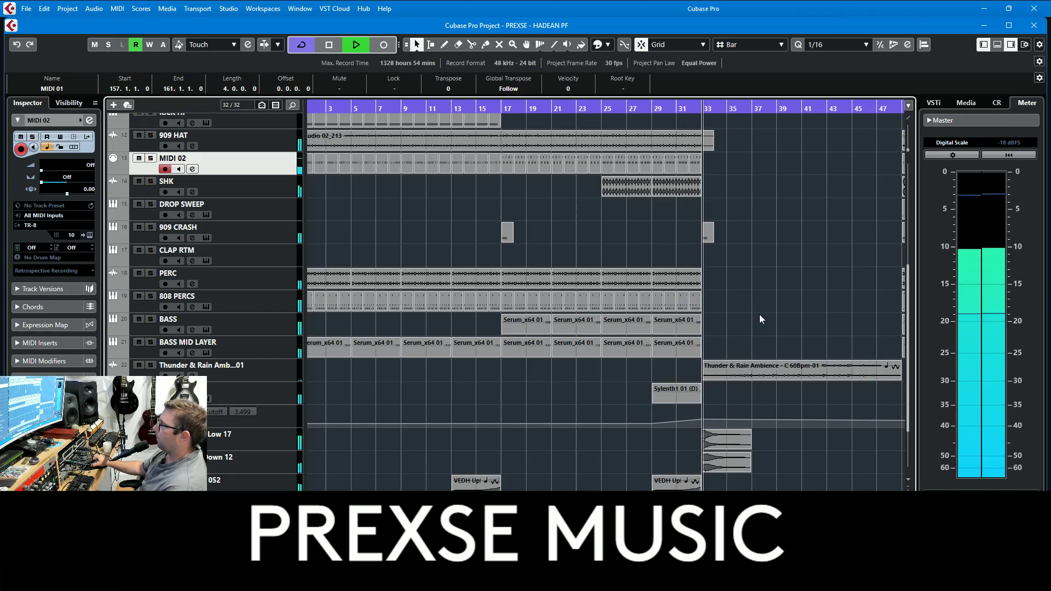
scroll(783, 429, "down", 4)
key("space")
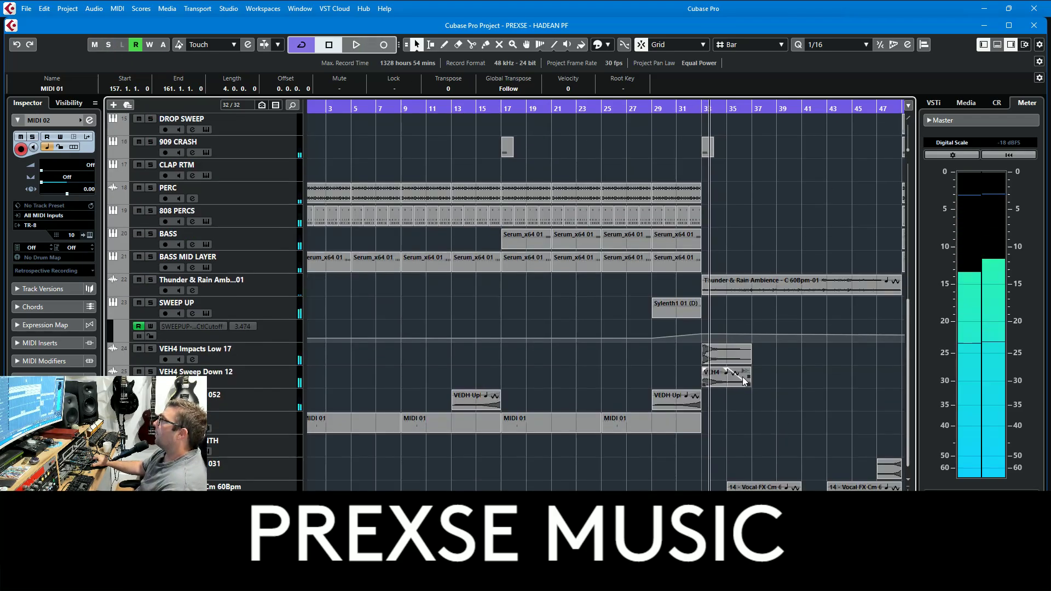
Inspect the SWEEP UP track's Sylenth1 instrument and close it
left_click(267, 304)
left_click(89, 236)
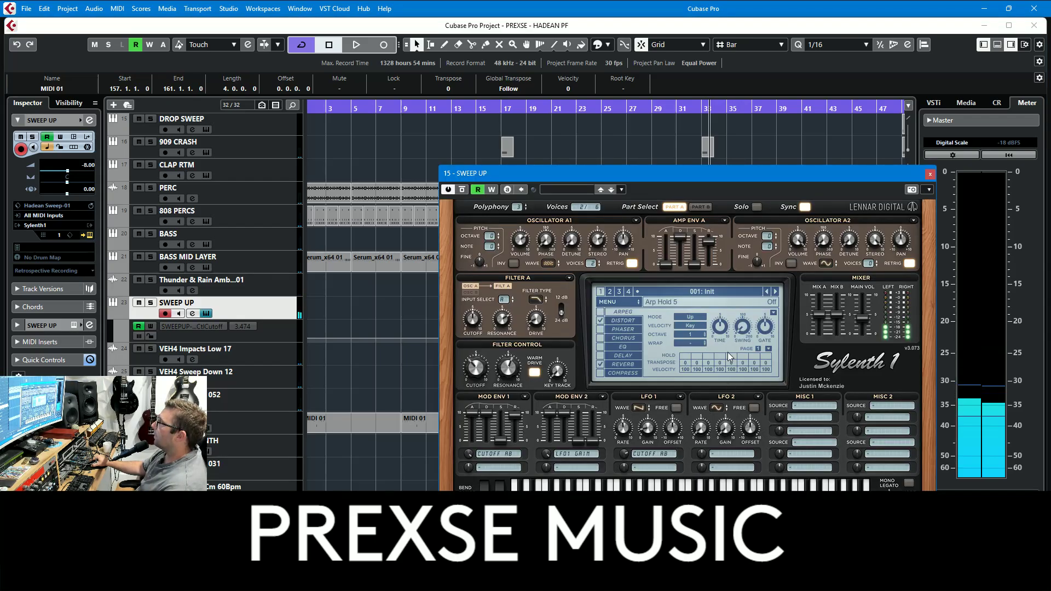
left_click(928, 175)
Solo the SWEEP UP track and play it from bar 29 while watching its Sylenth1 settings
left_click(651, 122)
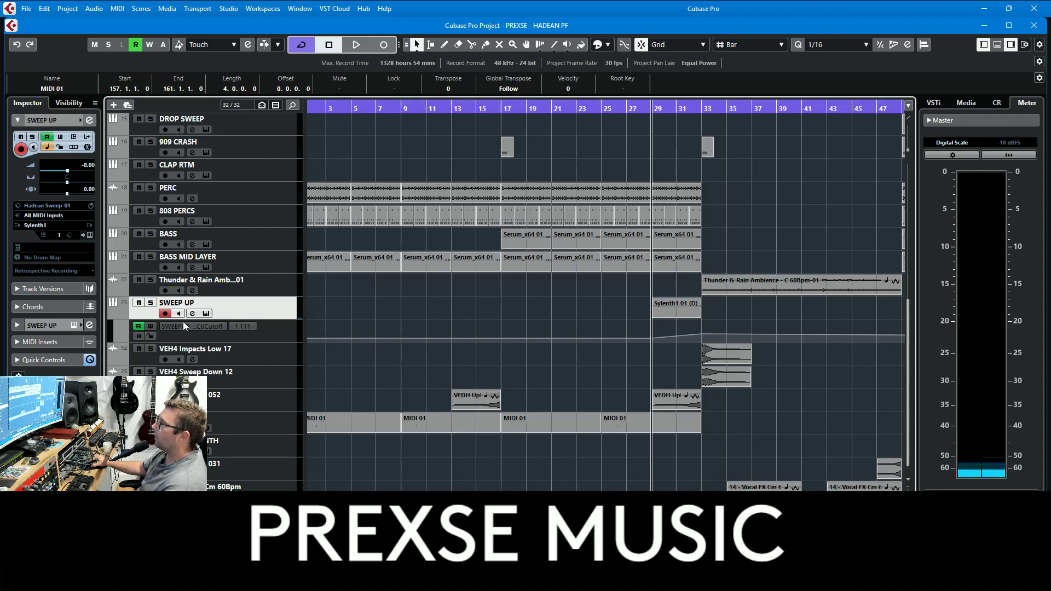
left_click(151, 303)
left_click(89, 236)
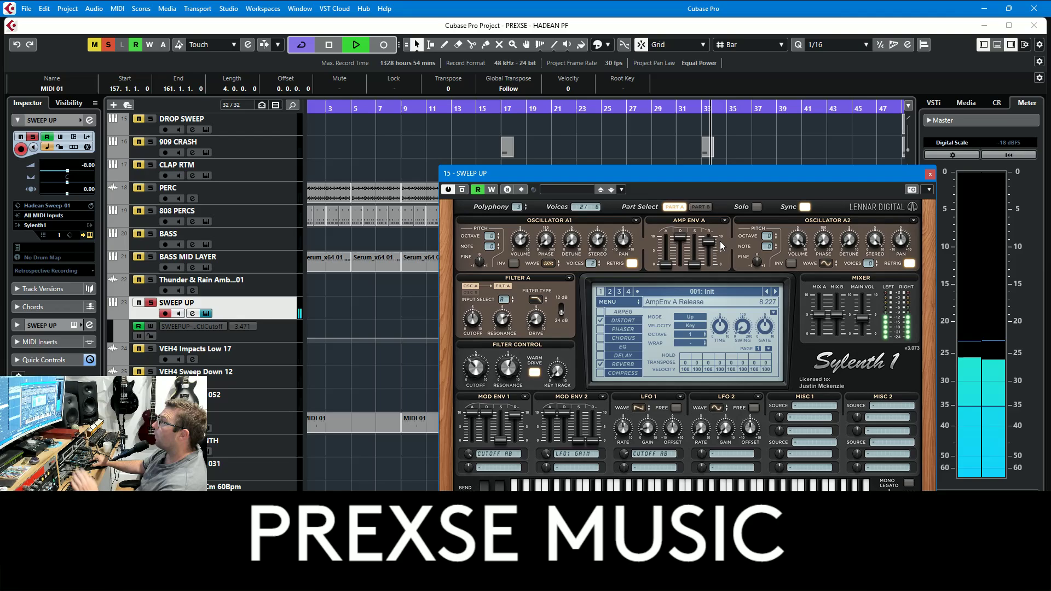
left_click(929, 174)
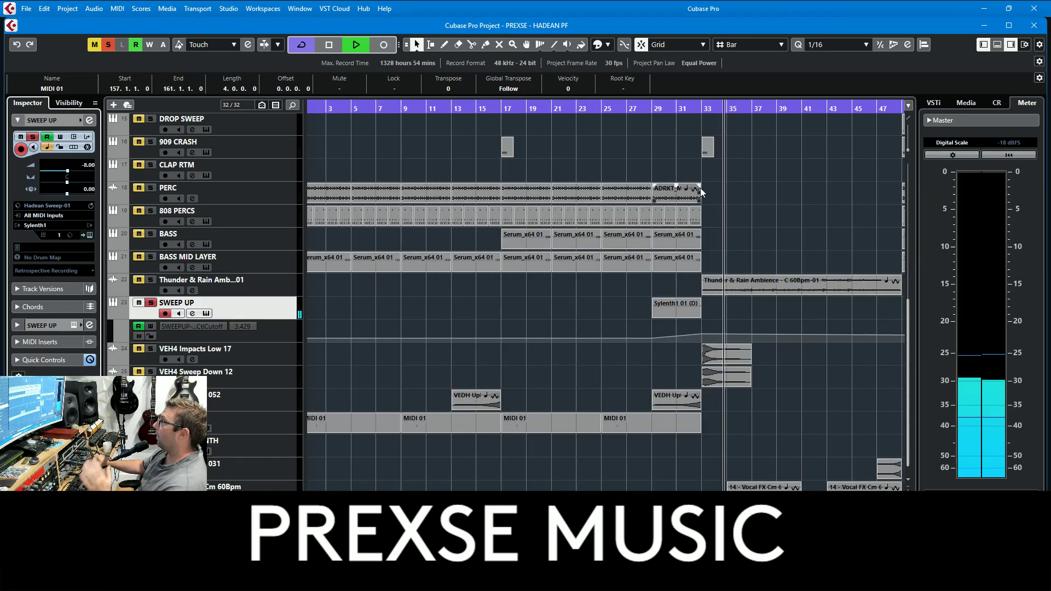
Replay the sweep from bar 29, clear the solo to hear the full mix, and select the VEDH Uplifter 052 track
left_click(659, 109)
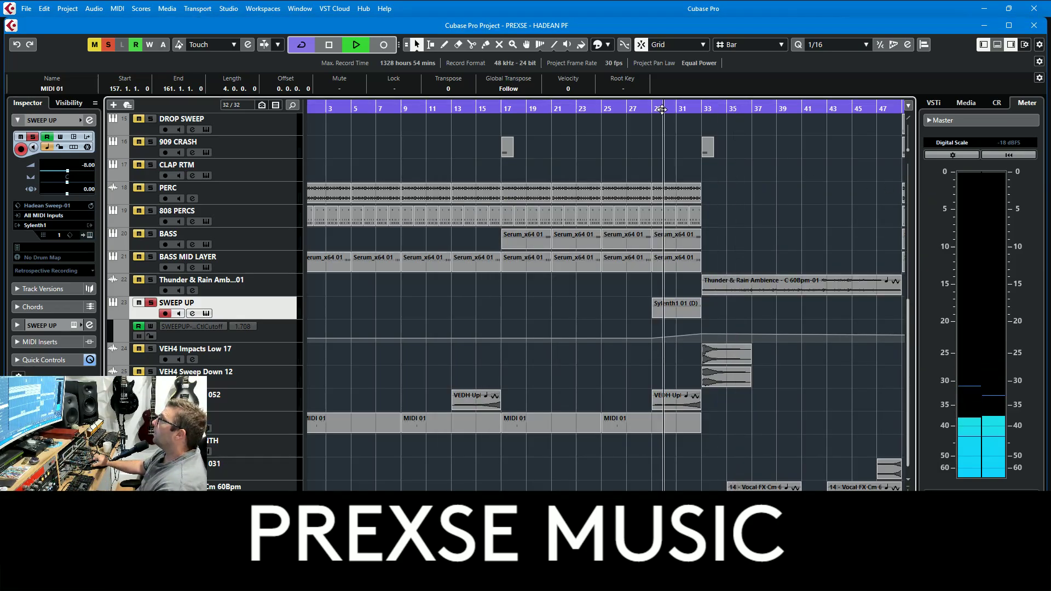
left_click(109, 44)
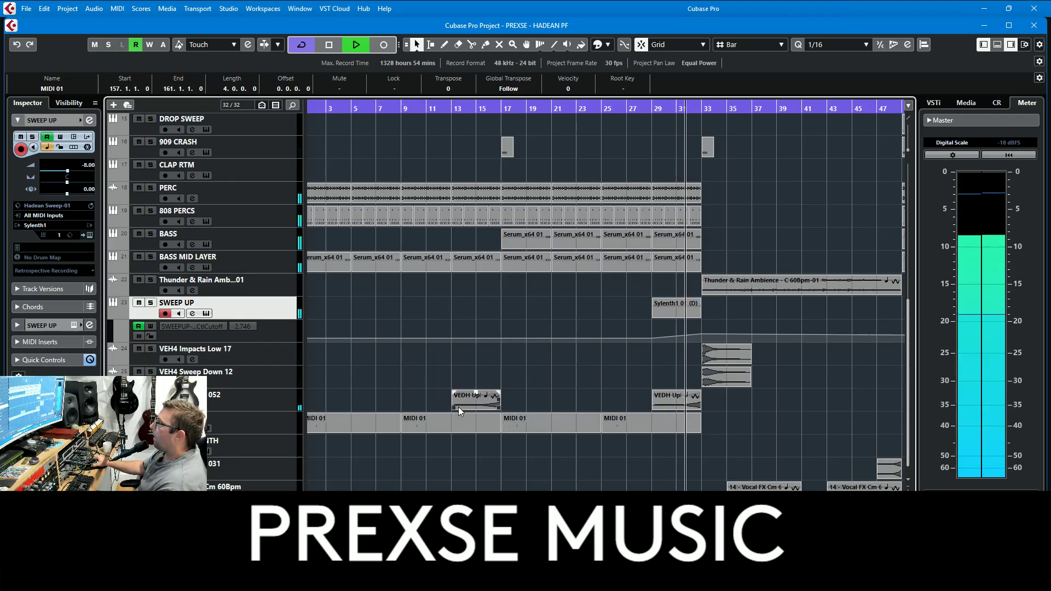
left_click(275, 402)
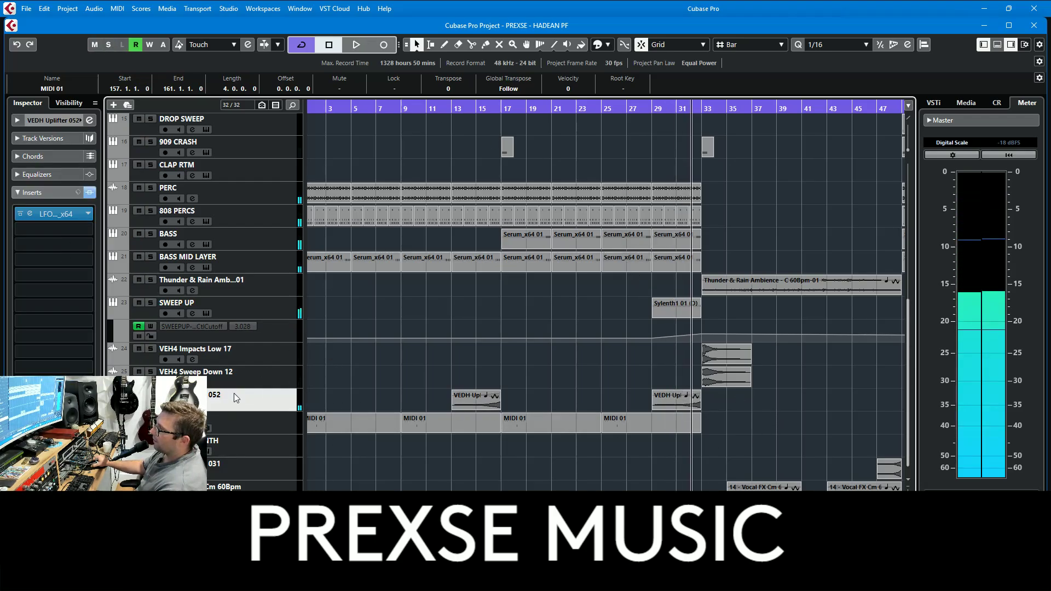
Solo the VEDH Uplifter 052 track, clear the solo to hear it in the mix, and select the VEH4 Sweep Down 12 track
left_click(151, 394)
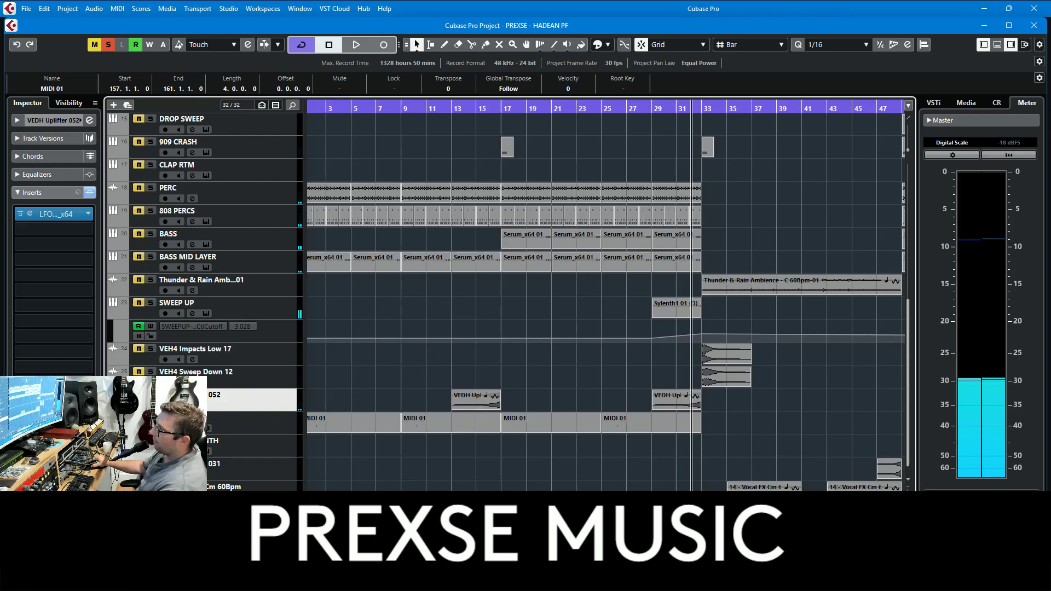
left_click(150, 395)
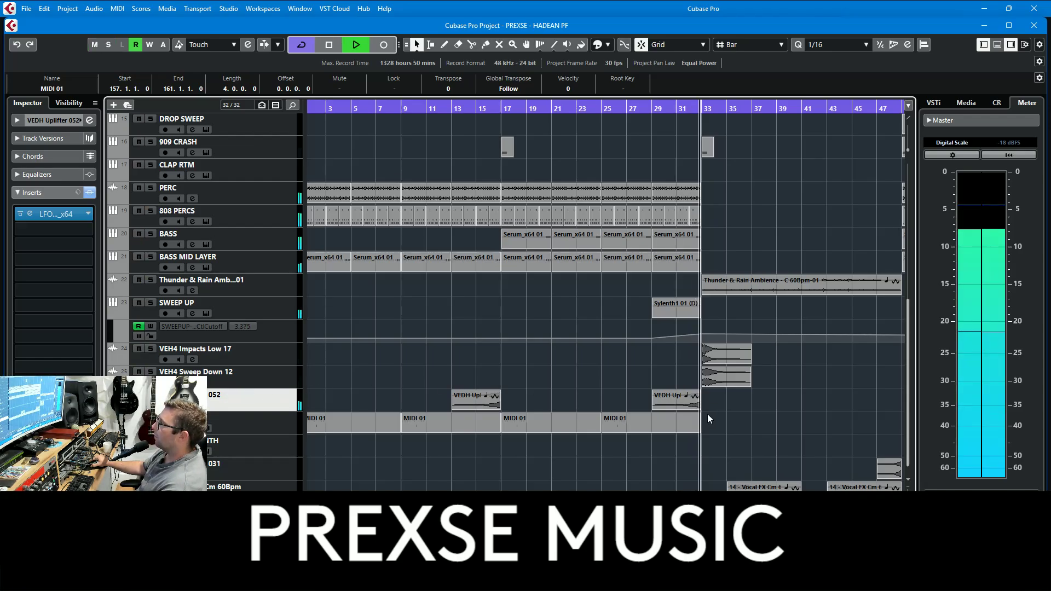
left_click(229, 374)
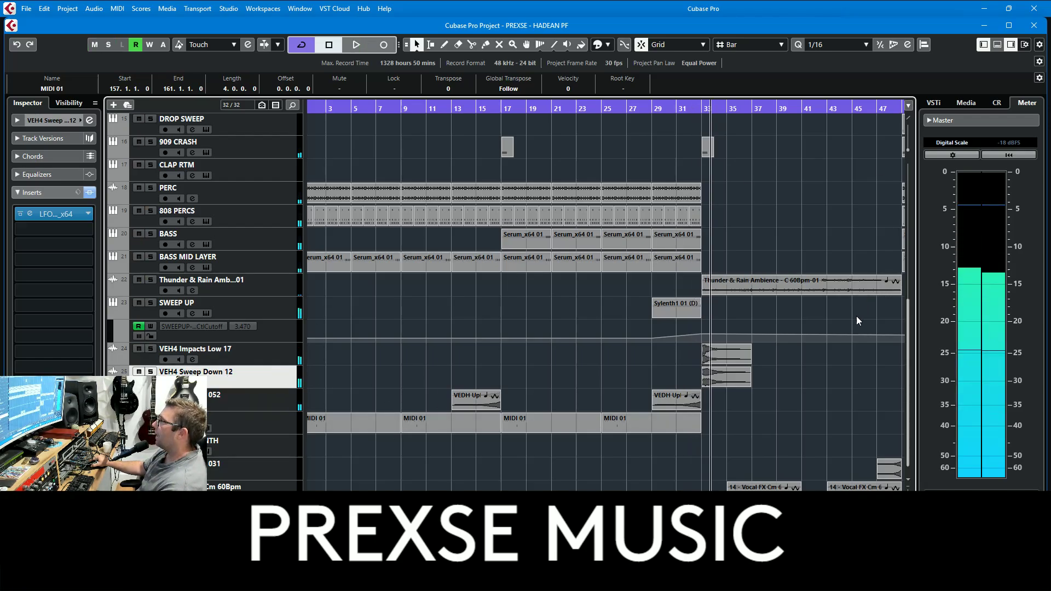
Solo the Thunder & Rain ambience track during the break, clear the solo, and select the MAIN LEAD track
scroll(821, 320, "right", 5)
scroll(784, 323, "up", 5)
scroll(784, 323, "down", 3)
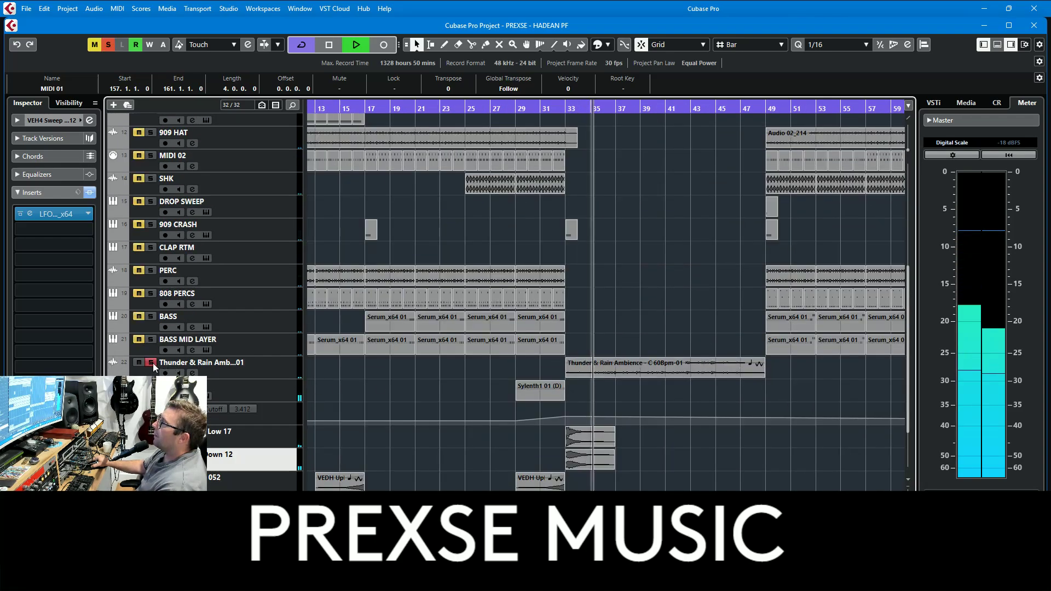
scroll(612, 242, "up", 8)
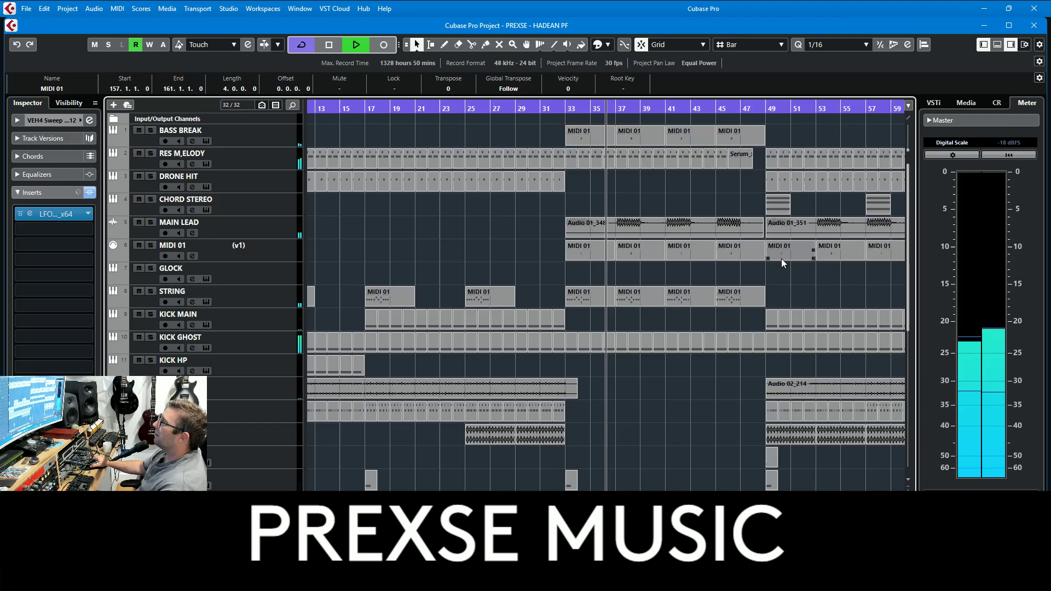
left_click(279, 225)
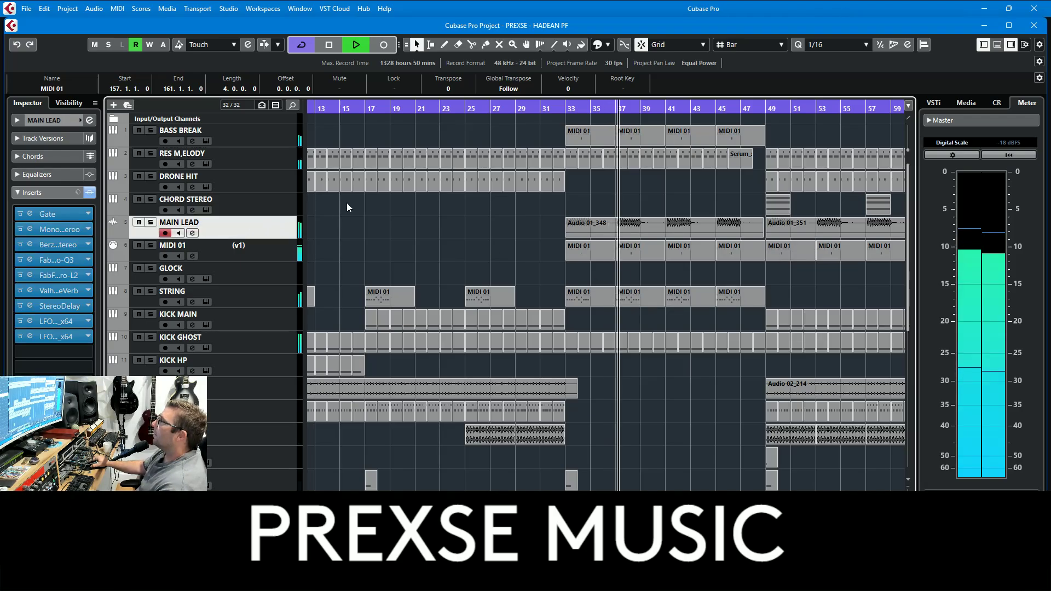
Play the break from bar 33 with BASS BREAK soloed, inspect the track's Serum instrument, and close it
left_click(565, 105)
left_click(151, 131)
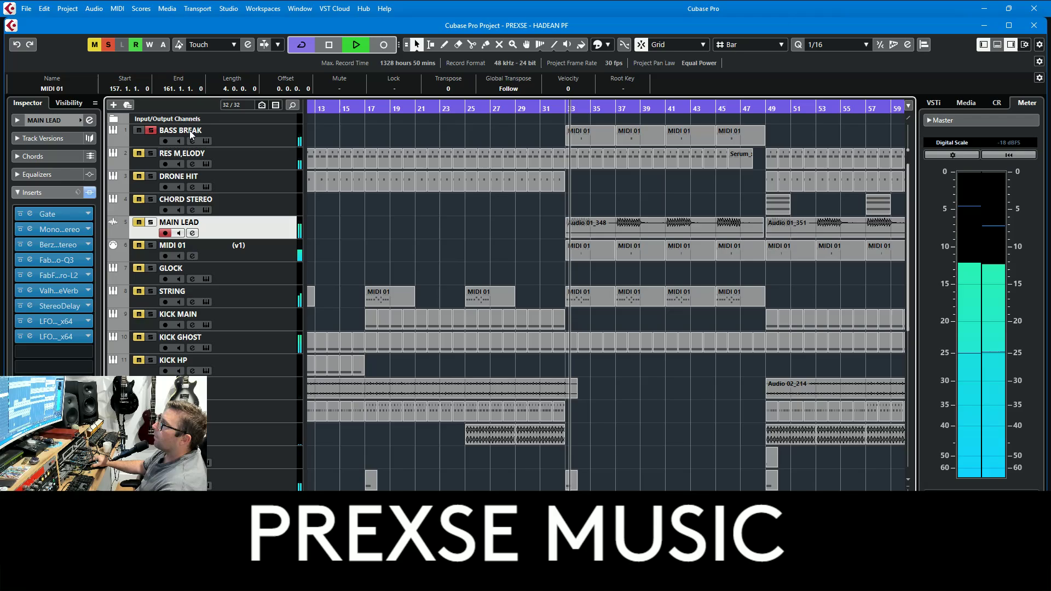
left_click(269, 129)
left_click(90, 234)
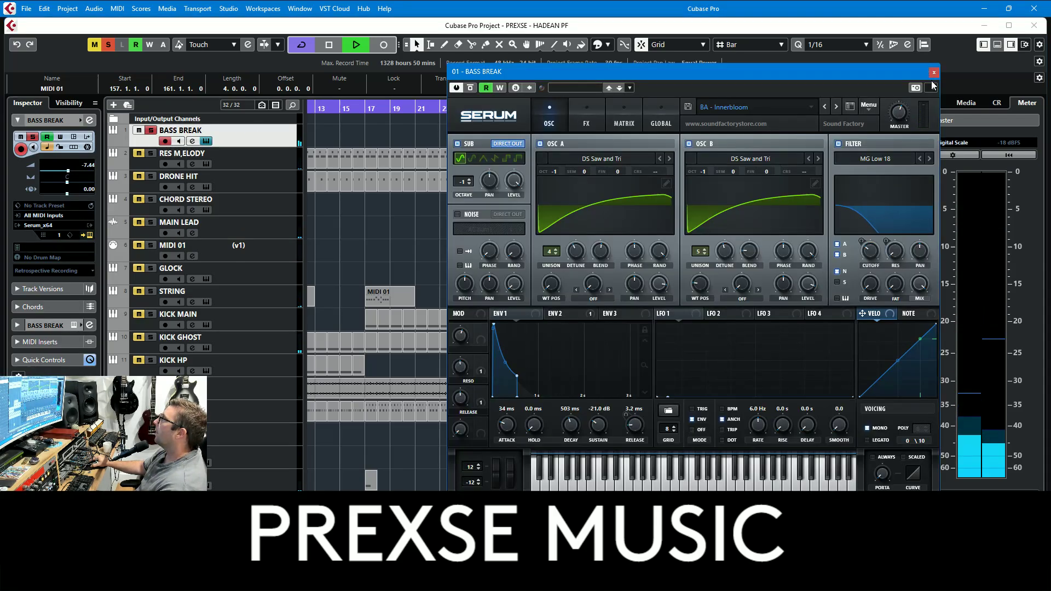
left_click(934, 73)
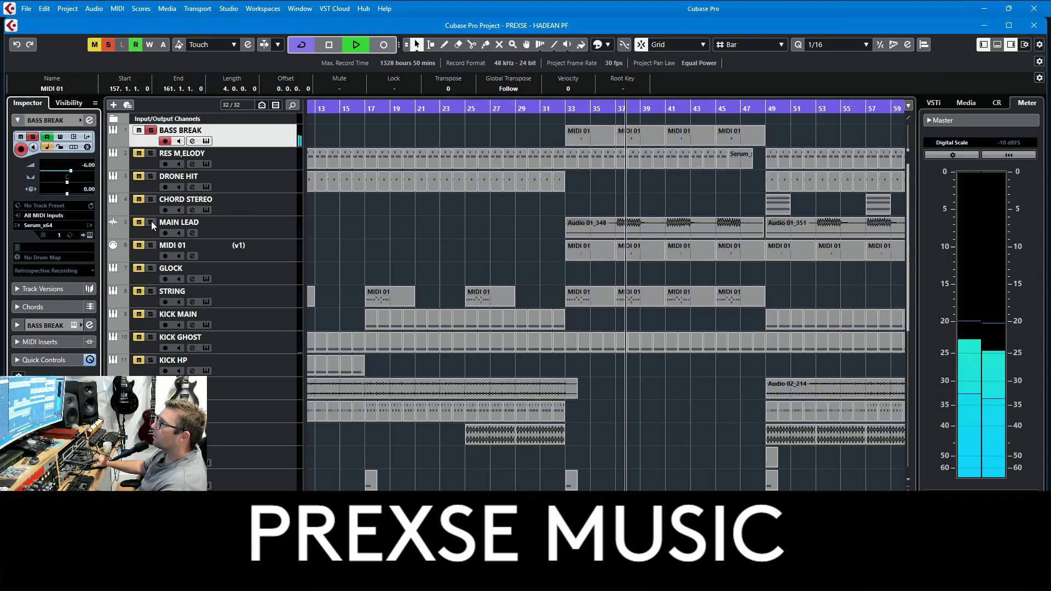
Add MAIN LEAD to the solo, stop playback, and examine its Audio 01_348 event in the Sample Editor
left_click(282, 225)
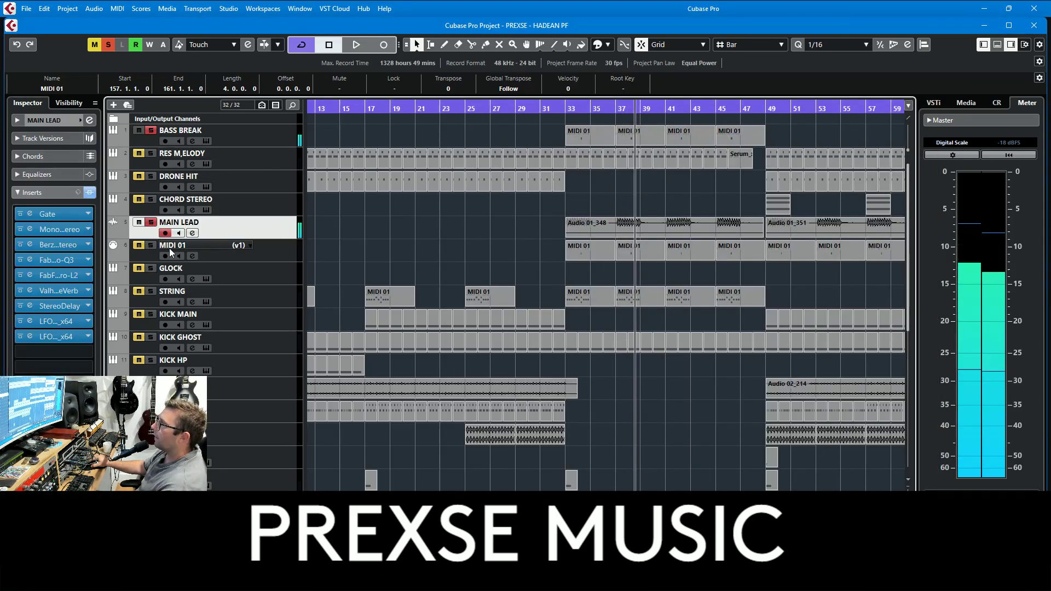
double_click(641, 227)
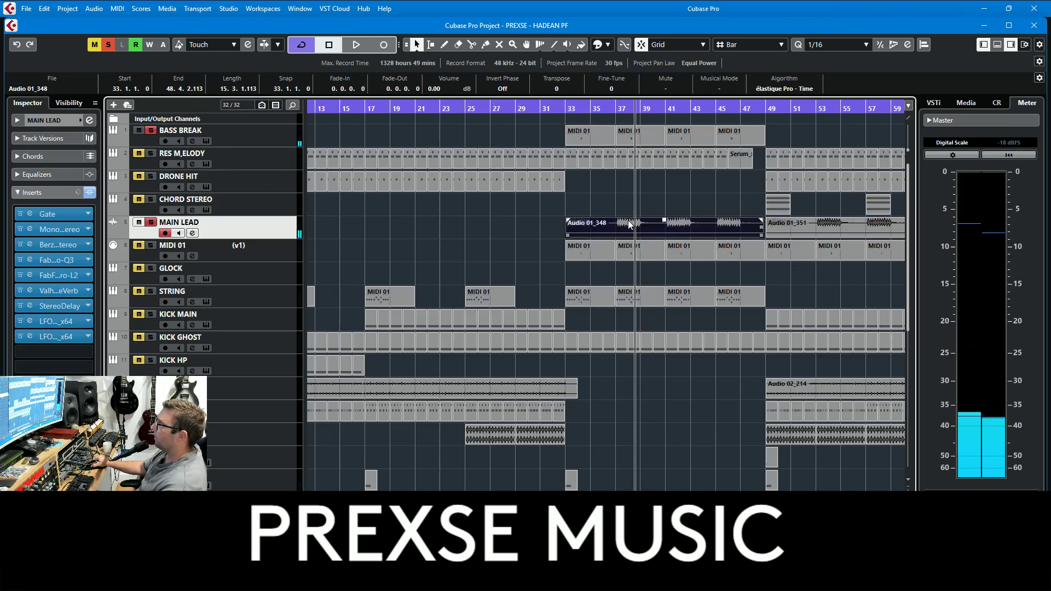
left_click(1039, 31)
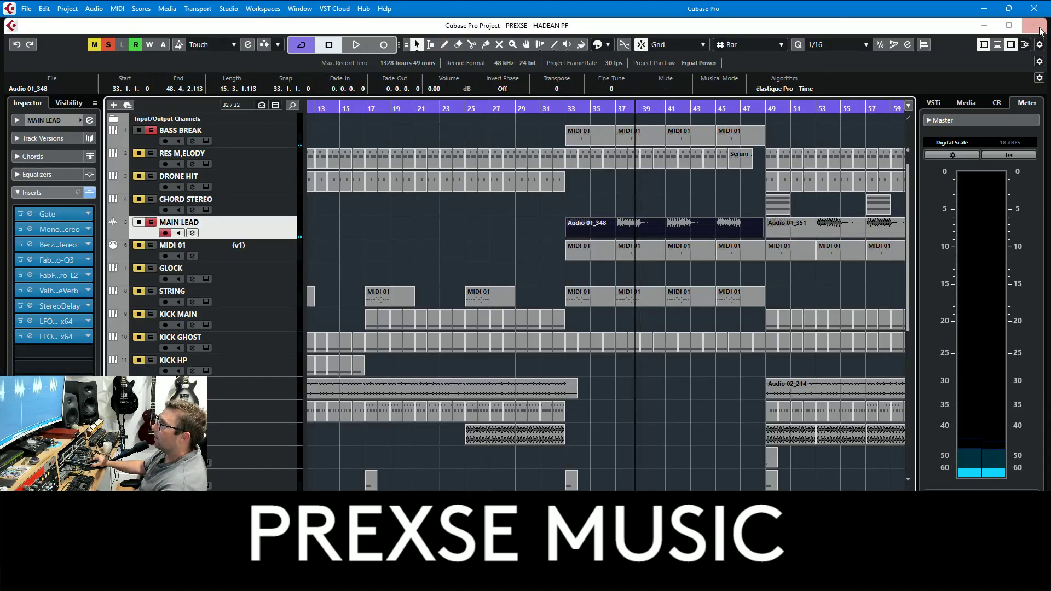
double_click(691, 232)
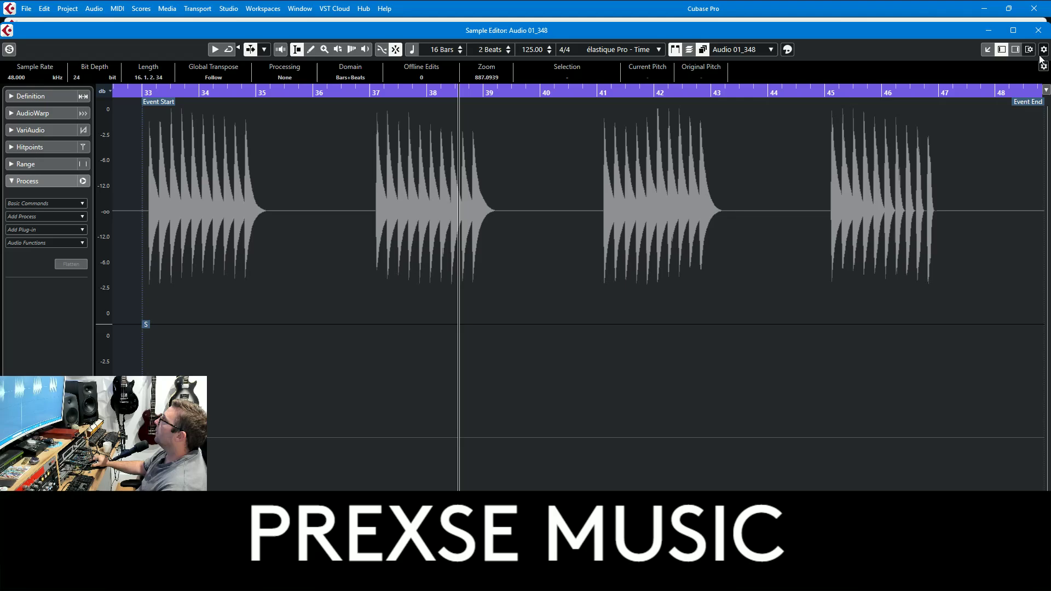
left_click(1044, 31)
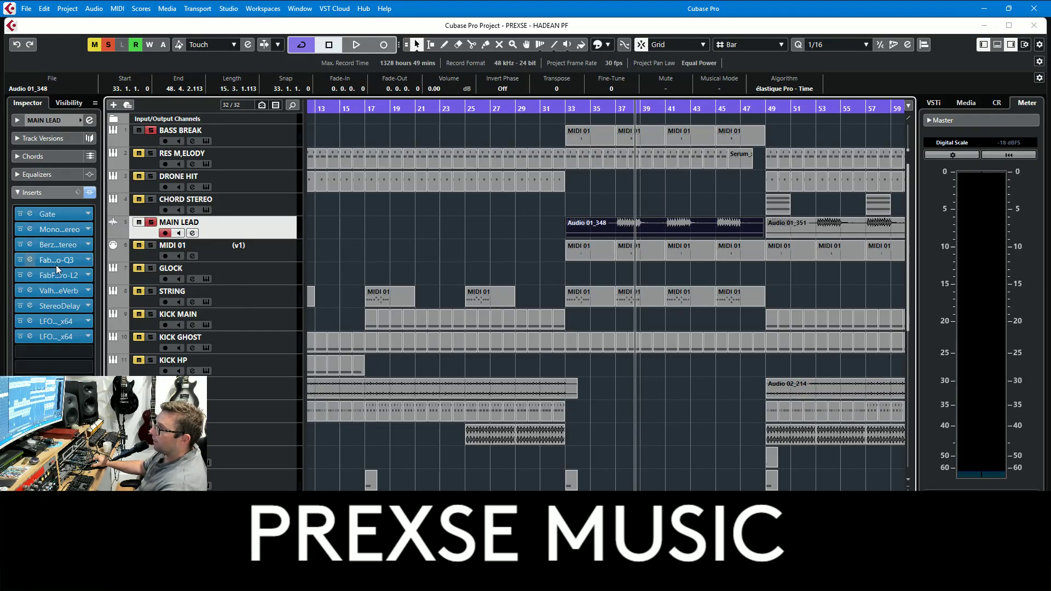
Inspect the MonoToStereo insert on MAIN LEAD, close it, and replay the soloed bass and lead briefly from bar 33
left_click(70, 229)
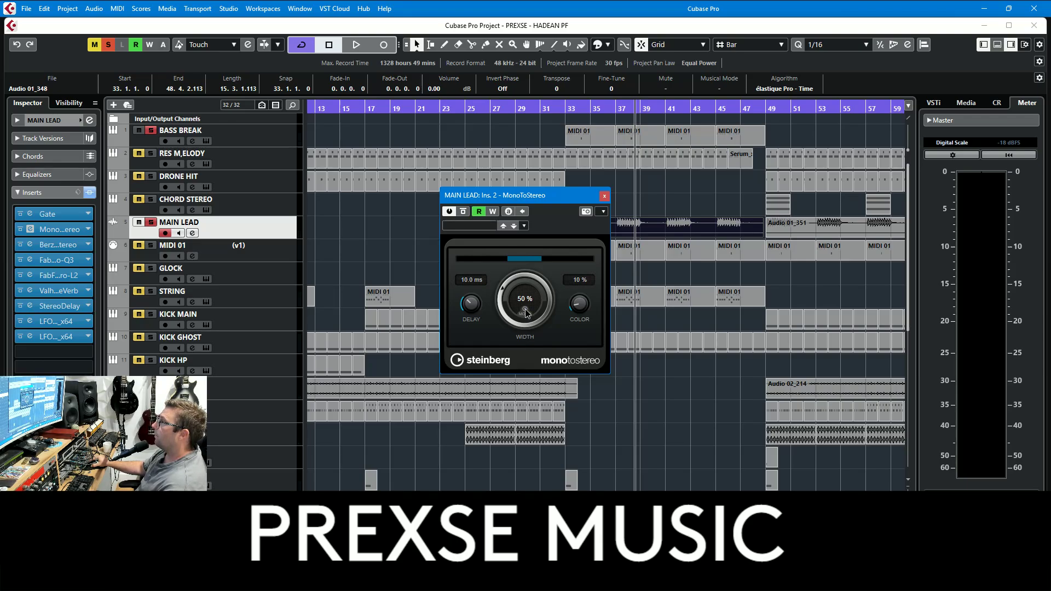
left_click(604, 196)
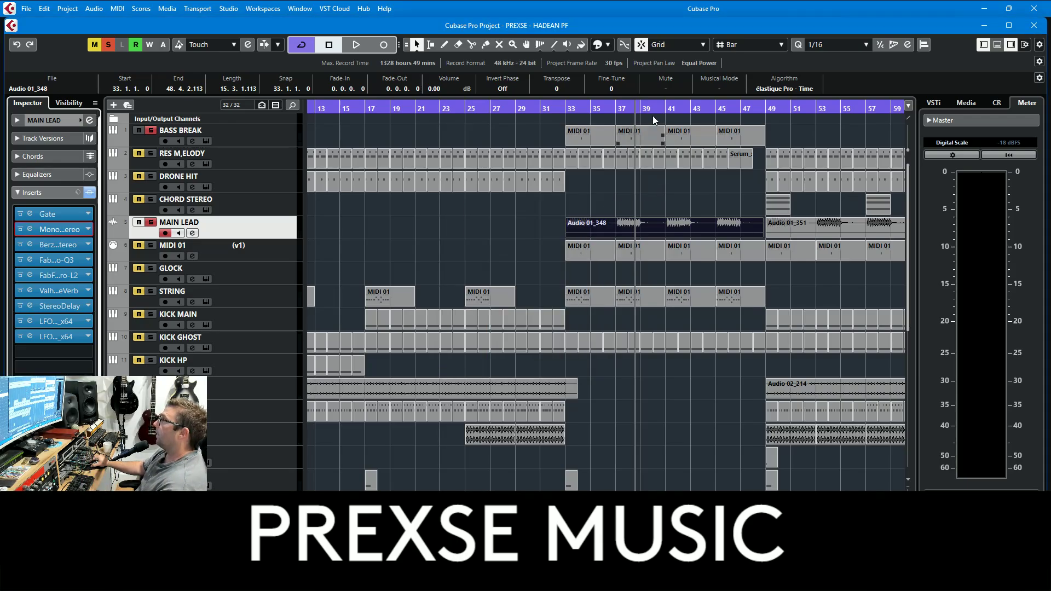
left_click(567, 107)
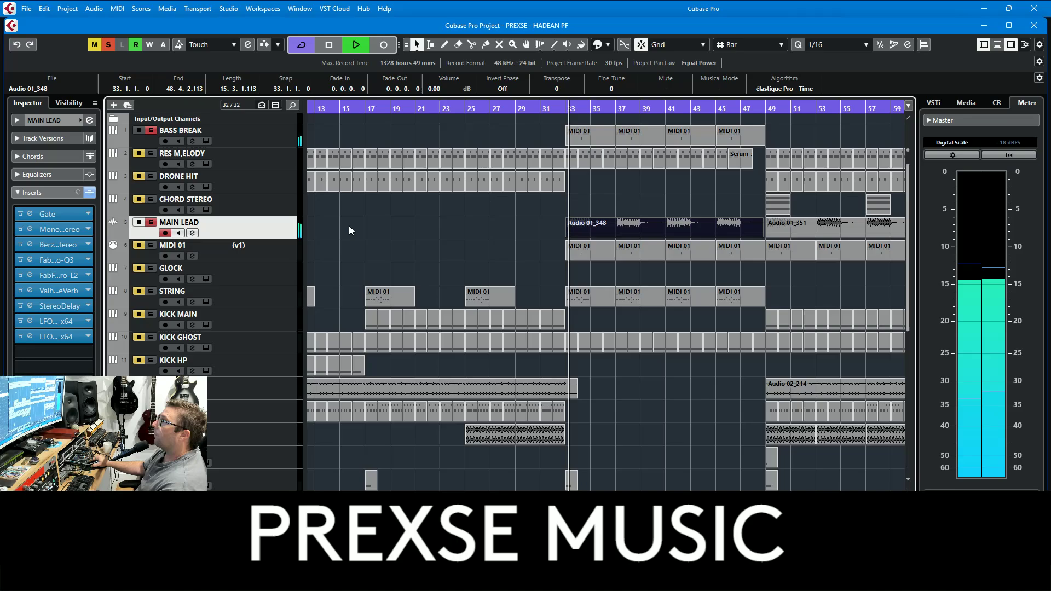
key("space")
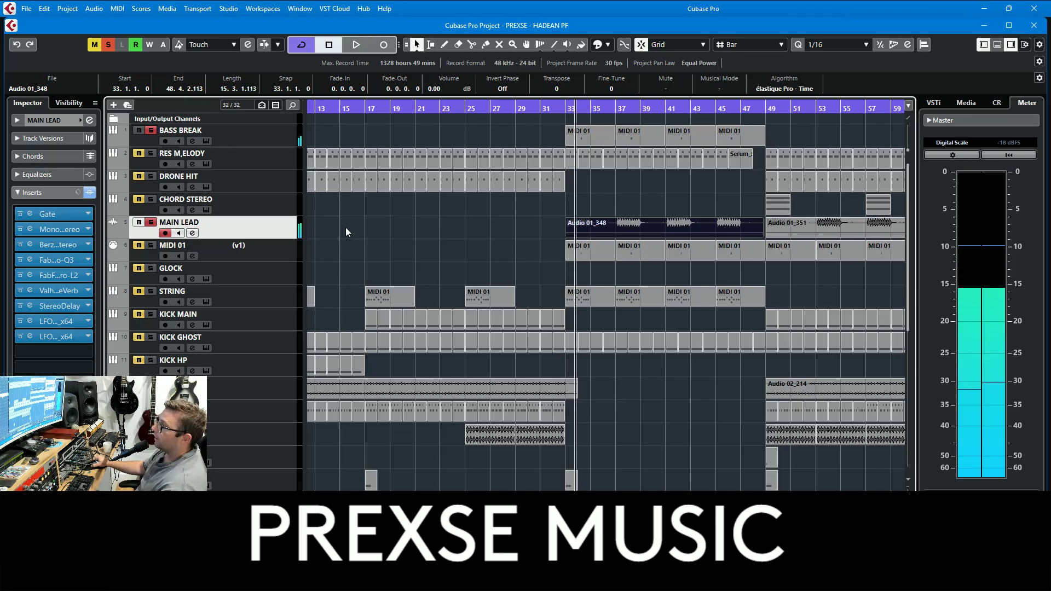
View the Add Track settings for an effect track with ValhallaVintageVerb and dismiss them without adding the track
right_click(286, 253)
mouse_move(369, 263)
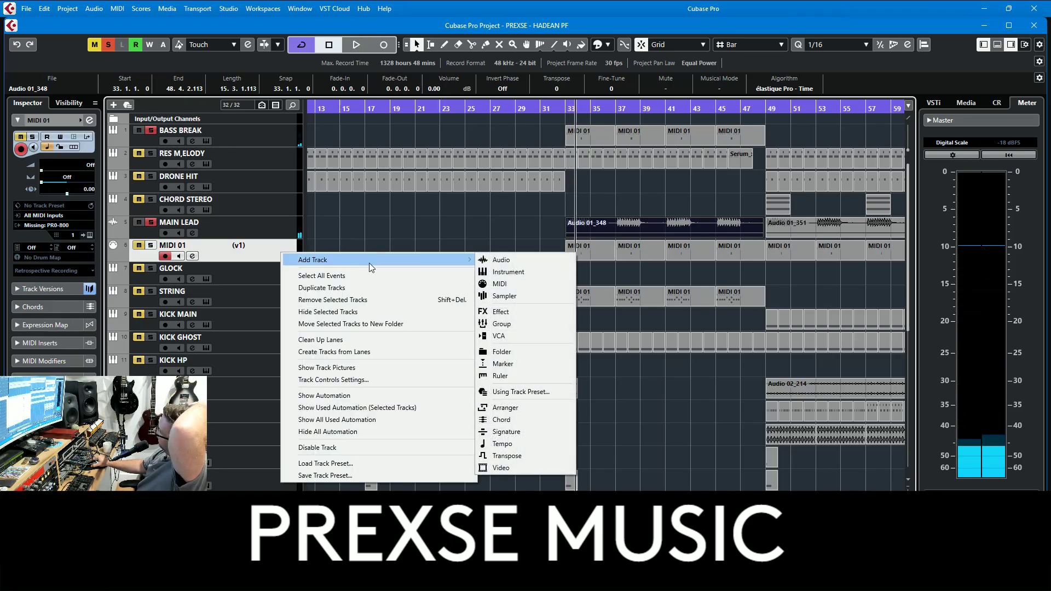
left_click(548, 311)
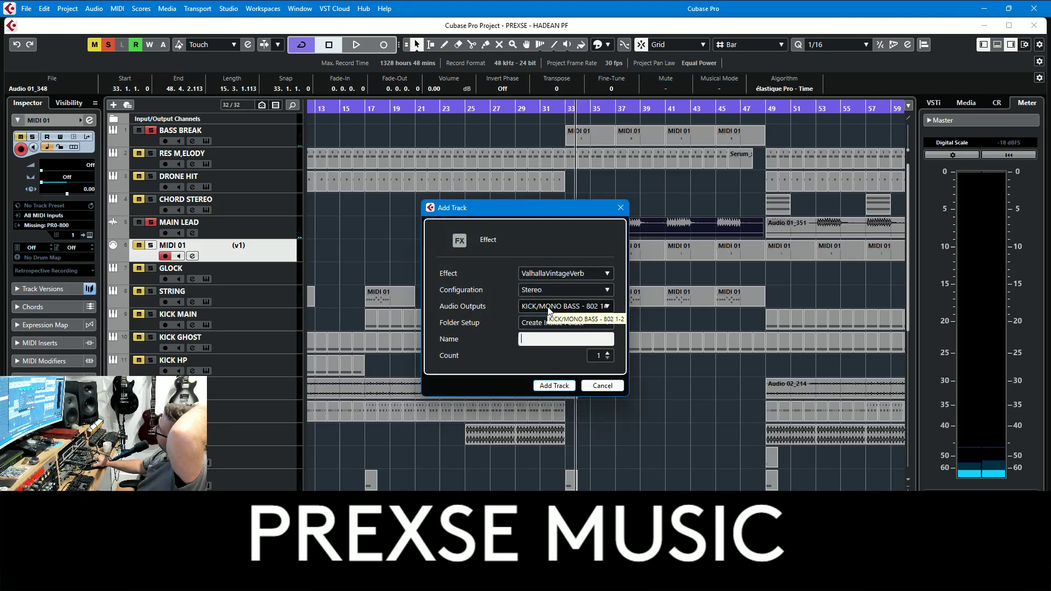
left_click(606, 386)
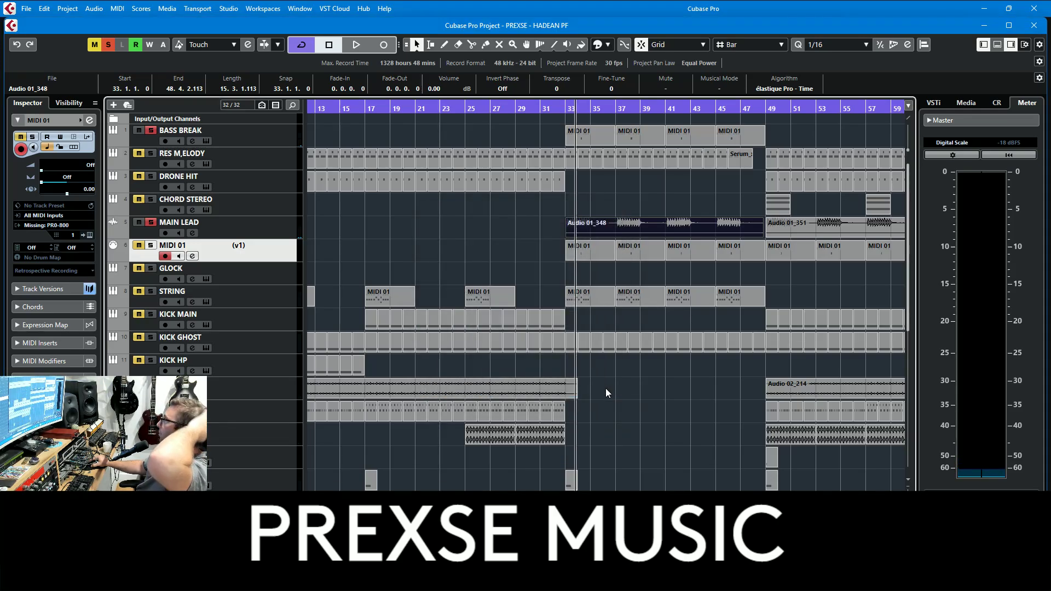
Play from bar 33 with the STRING track added to the soloed BASS BREAK and MAIN LEAD
left_click(566, 108)
key("space")
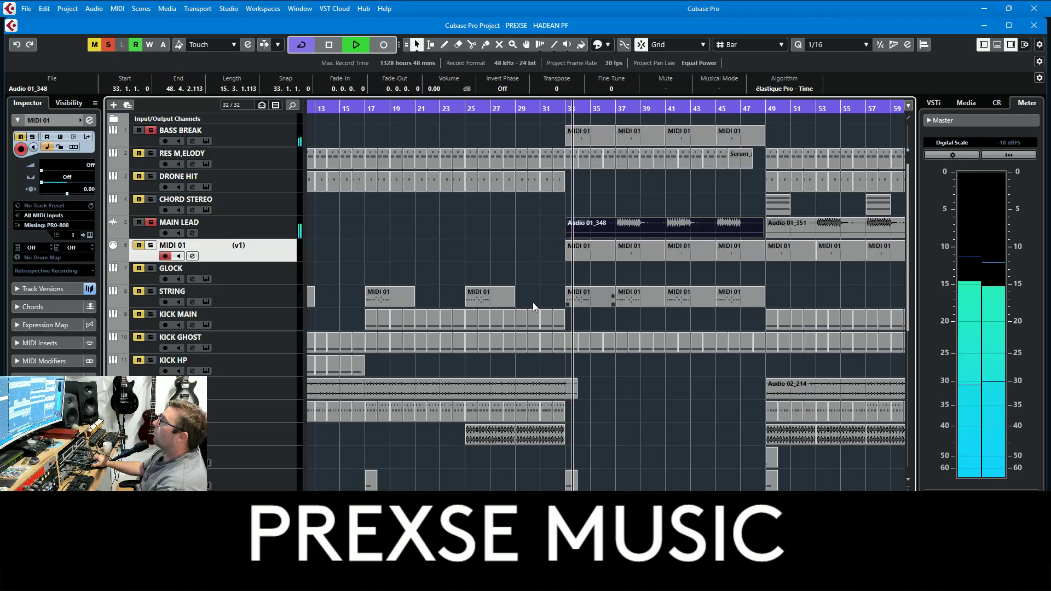
left_click(151, 291)
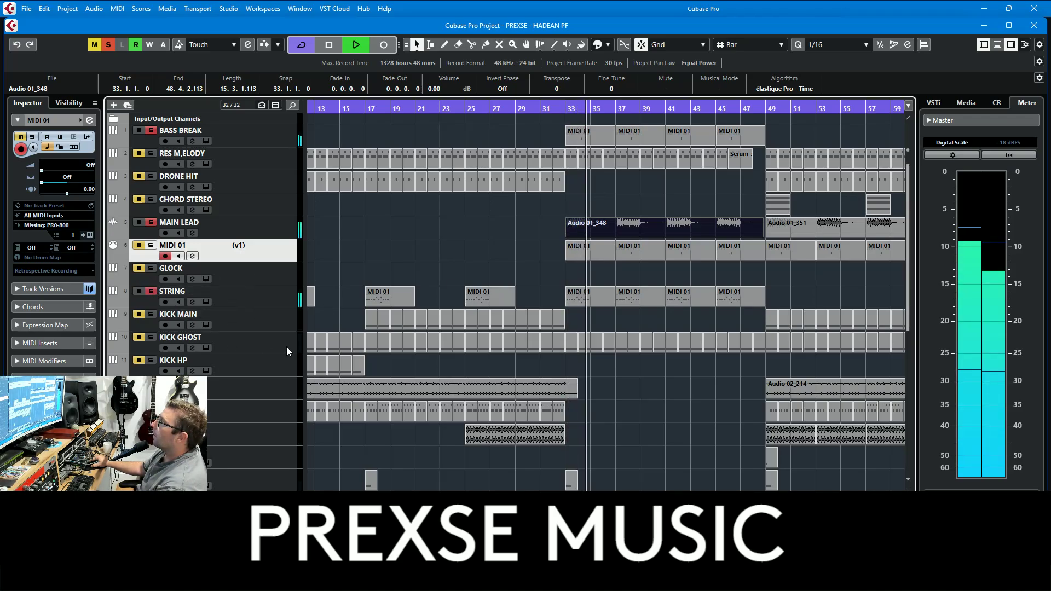
scroll(482, 274, "down", 10)
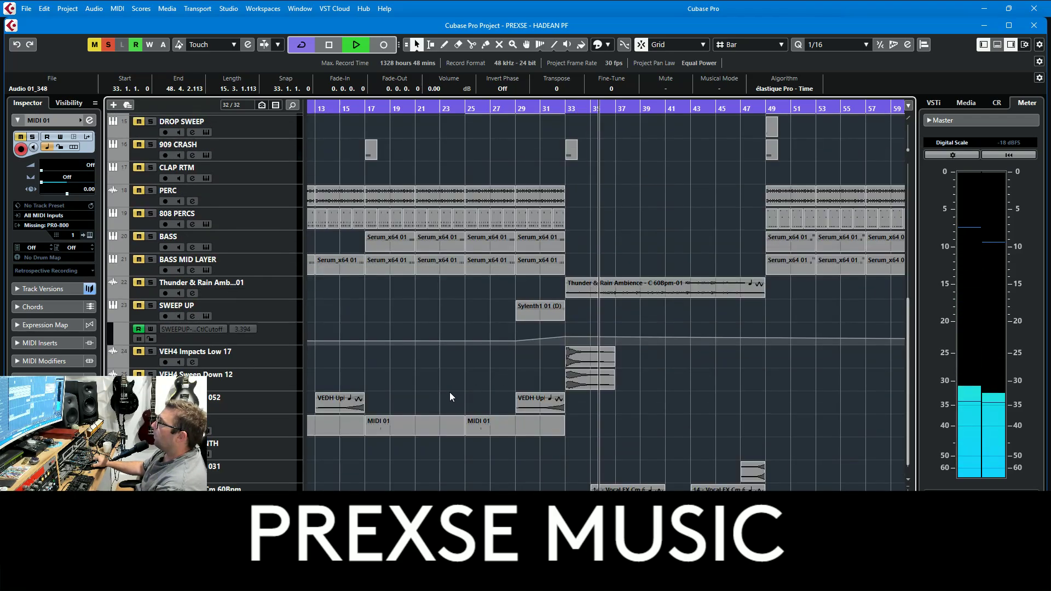
scroll(454, 394, "up", 10)
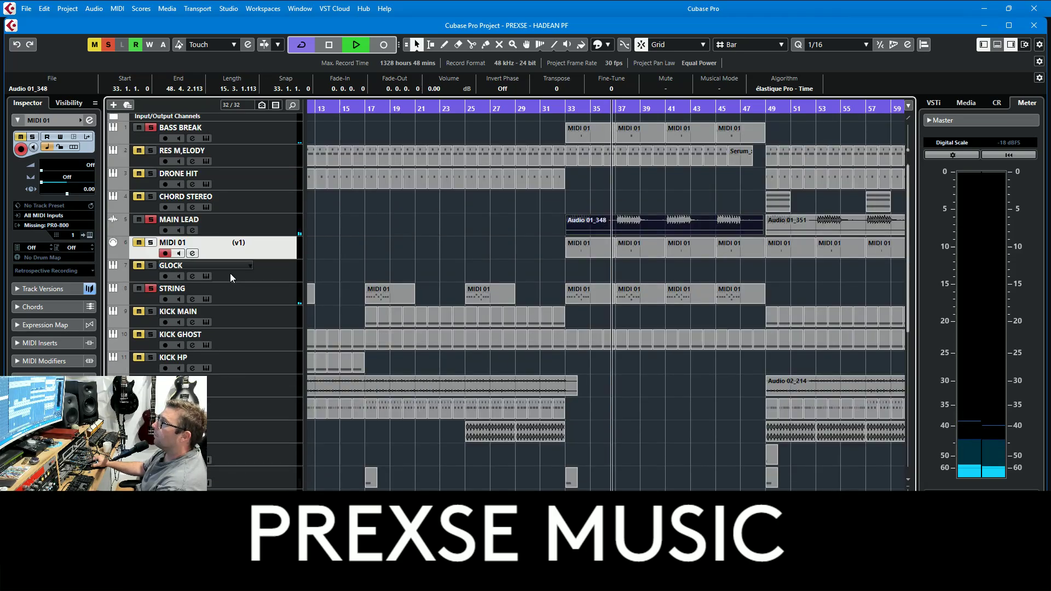
Clear all solos to hear the full break and look over the arrangement leading past bar 49
left_click(109, 45)
scroll(722, 194, "right", 3)
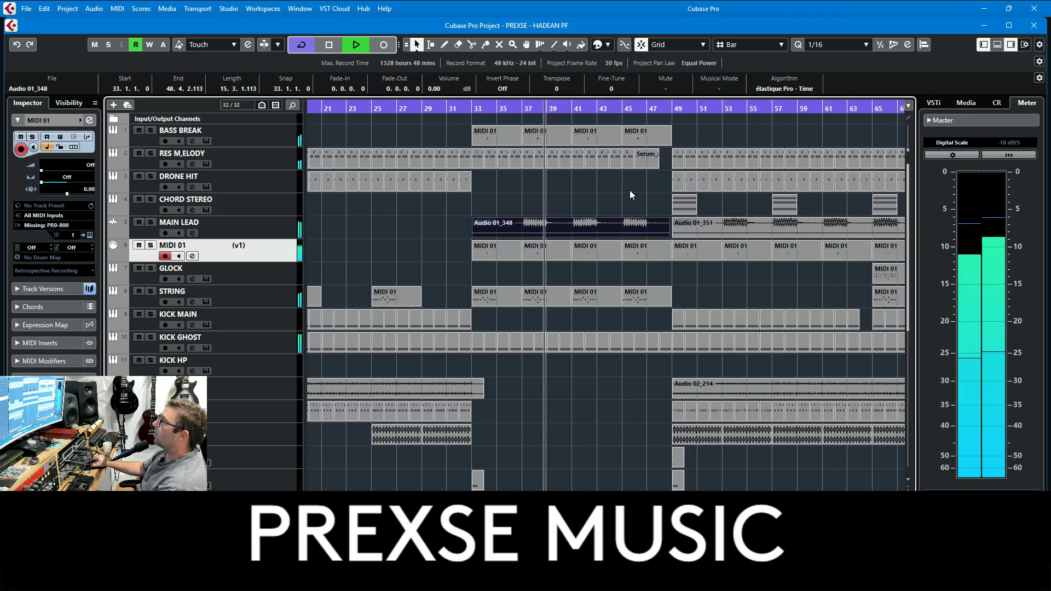
scroll(629, 190, "down", 5)
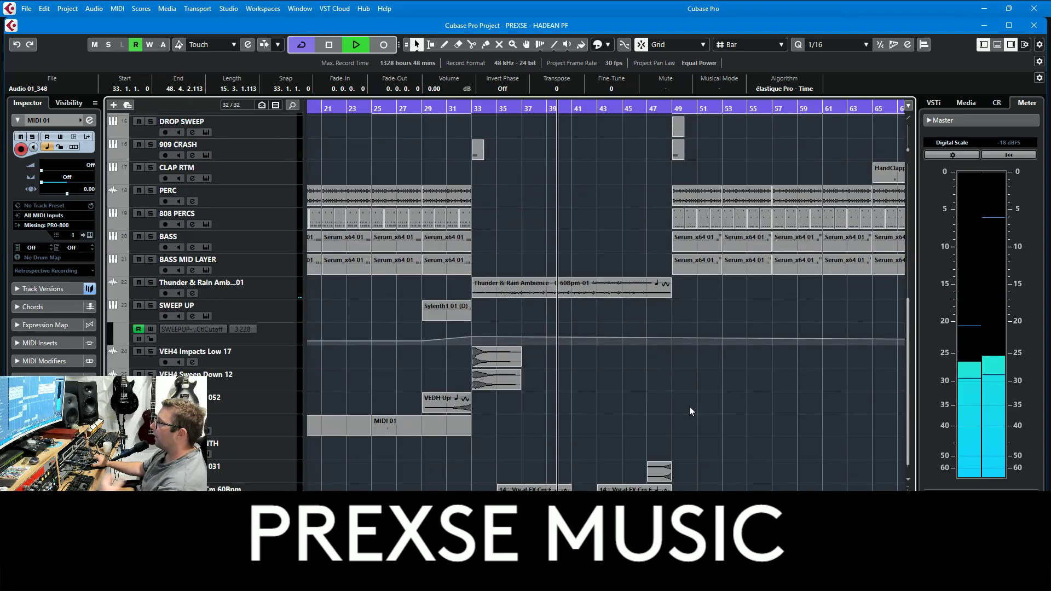
scroll(756, 403, "right", 3)
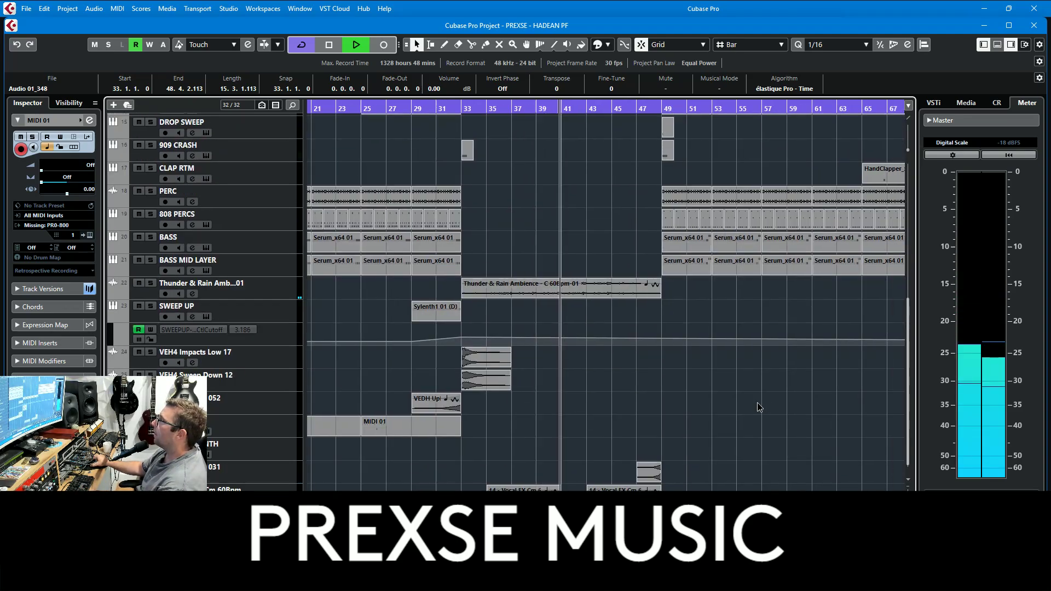
scroll(625, 445, "up", 5)
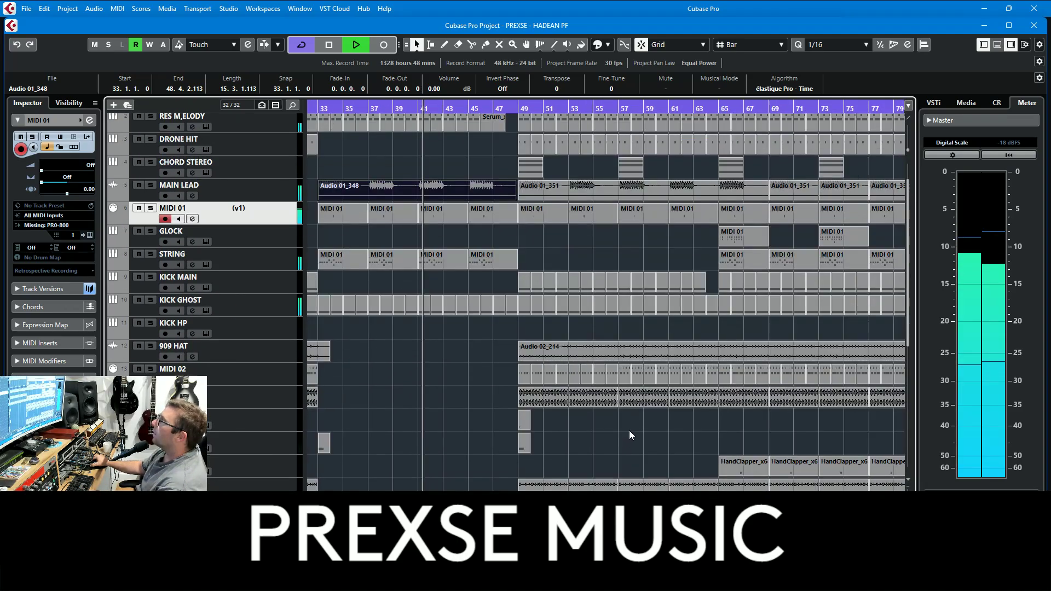
Play the full mix from about bar 47 through the drop at bar 49
left_click(492, 108)
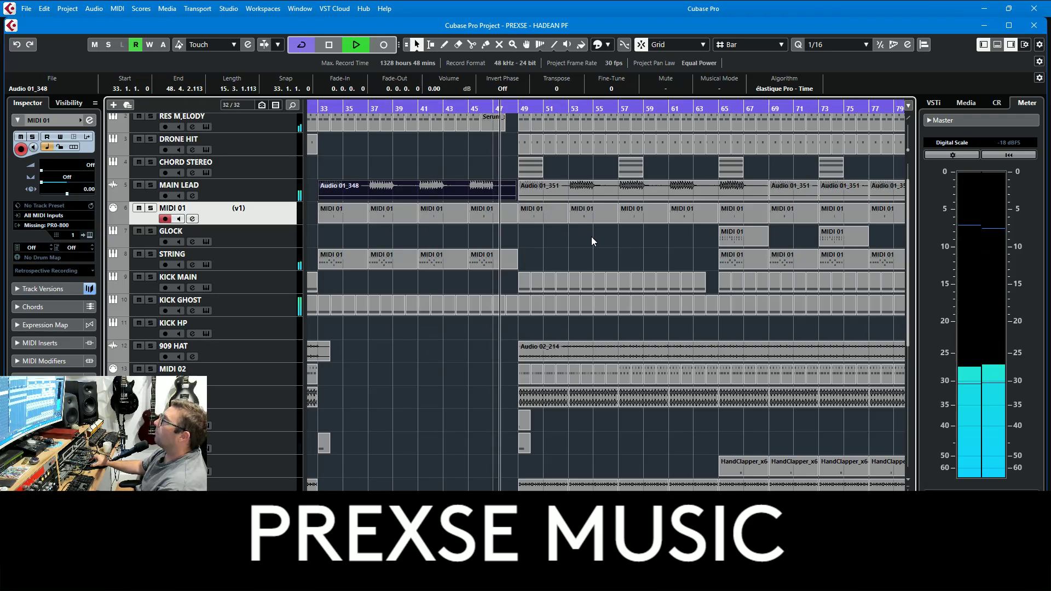
scroll(591, 238, "down", 5)
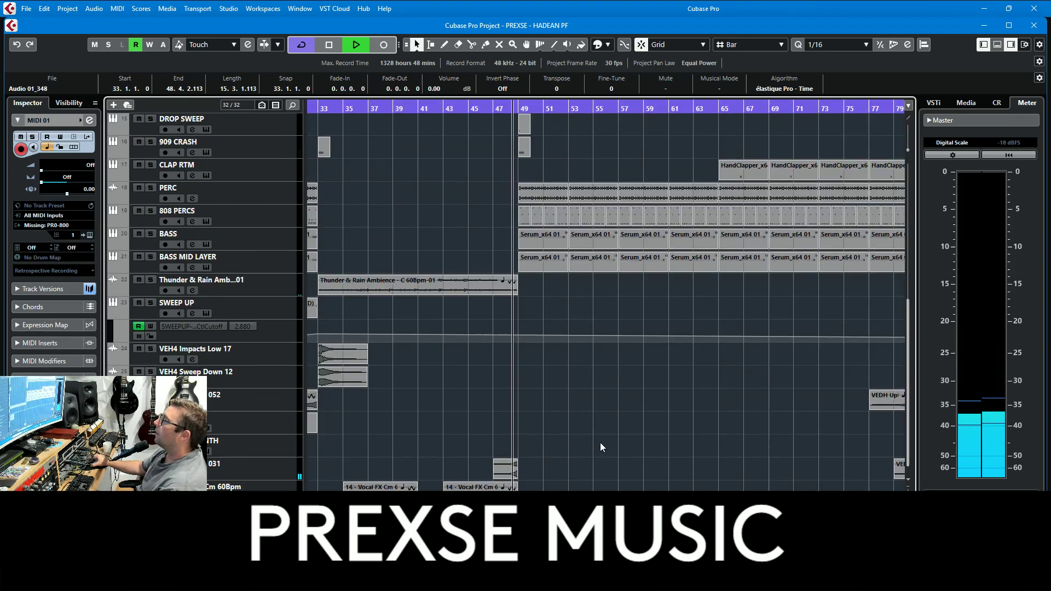
scroll(679, 450, "up", 4)
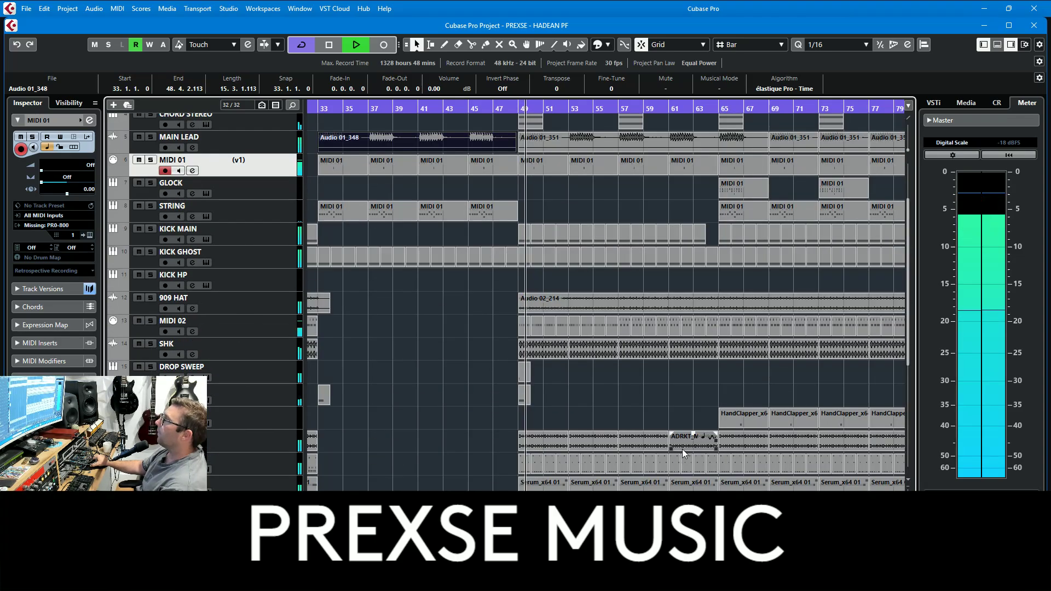
Inspect the DROP SWEEP track's Sylenth1 instrument during playback and close it
left_click(244, 378)
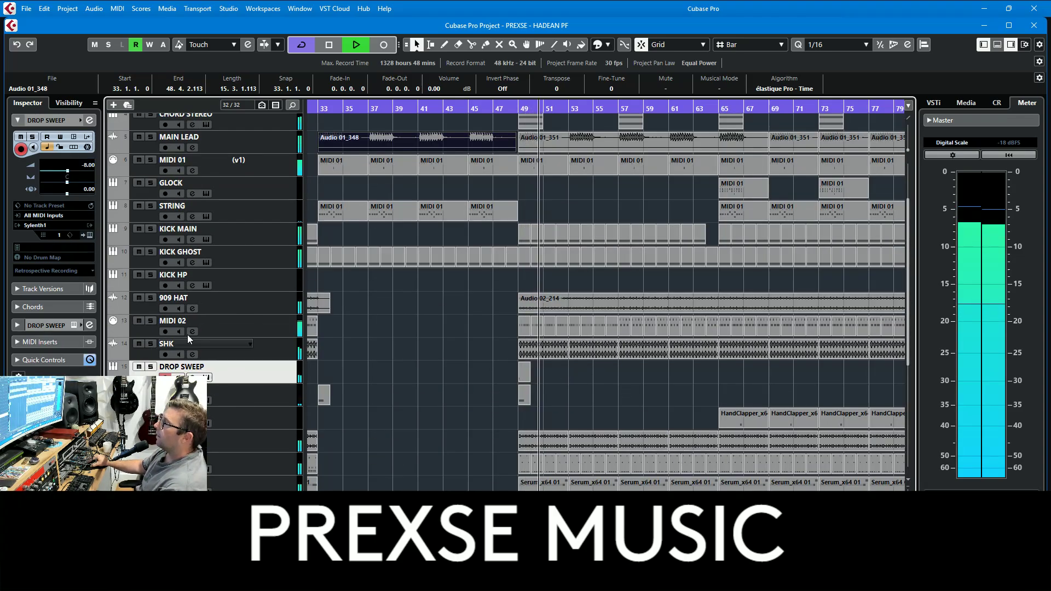
left_click(90, 225)
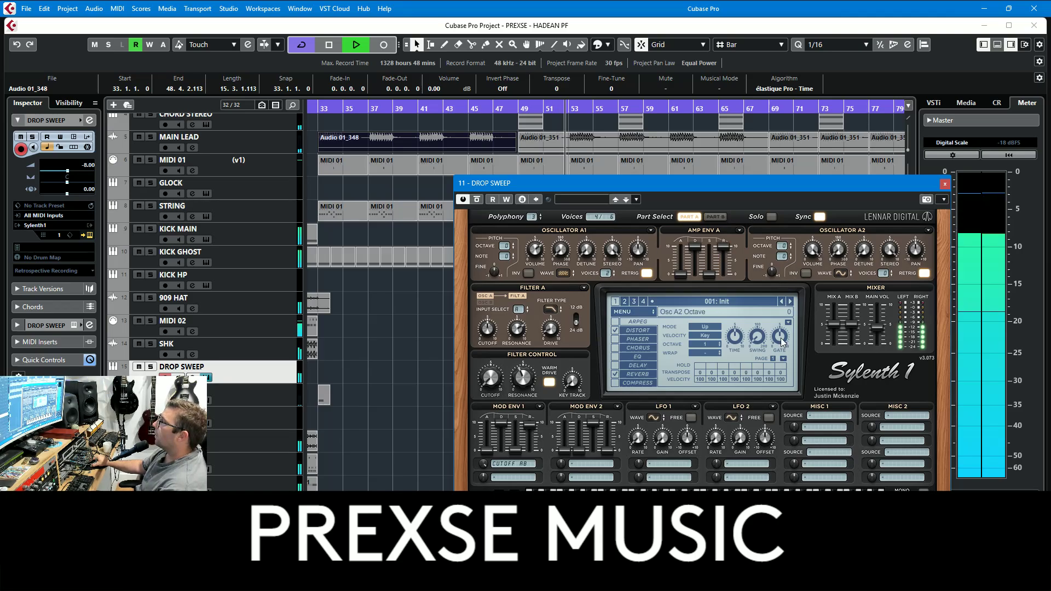
left_click(945, 184)
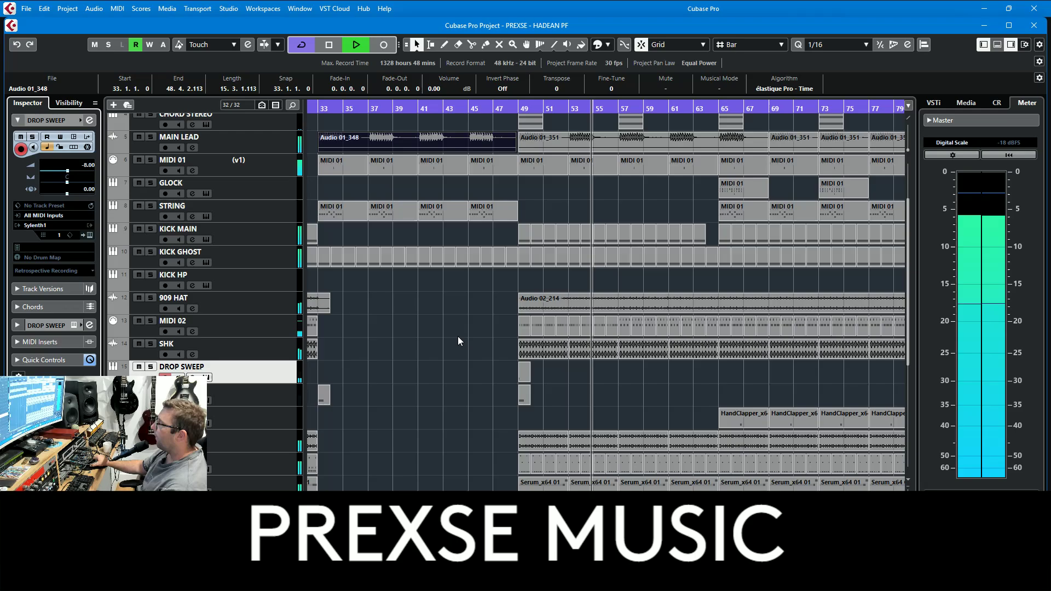
Solo the CHORD STEREO track, stop playback and move the playhead to bar 49
left_click(283, 301)
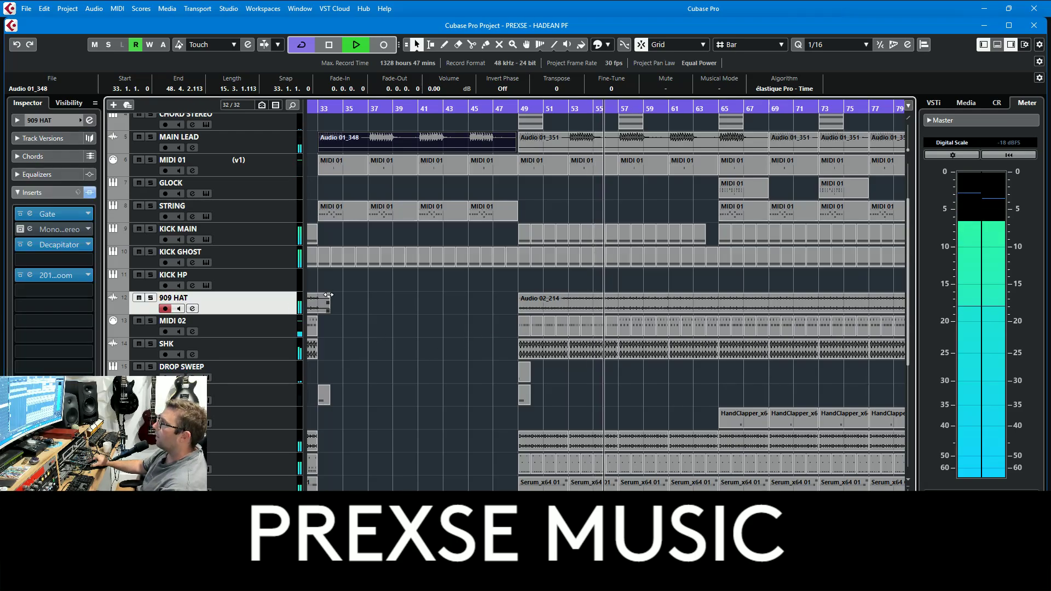
scroll(672, 302, "up", 4)
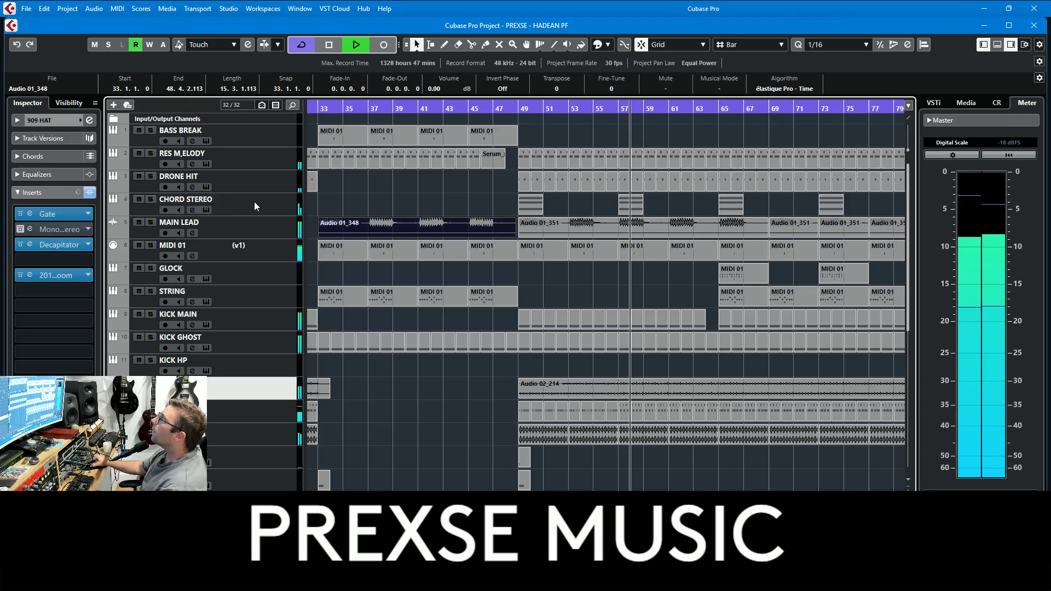
left_click(152, 200)
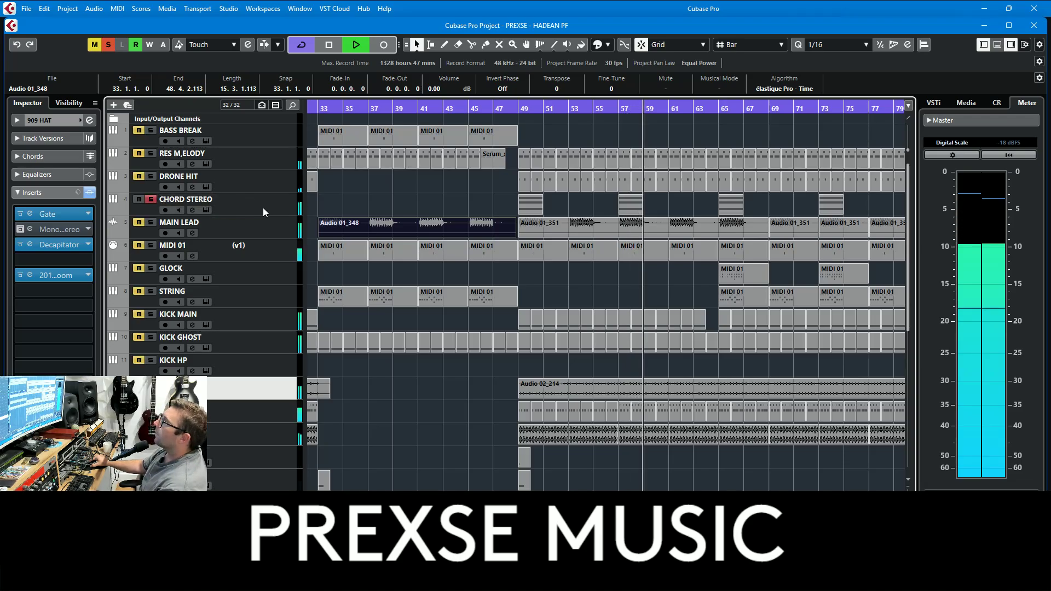
key("space")
left_click(517, 109)
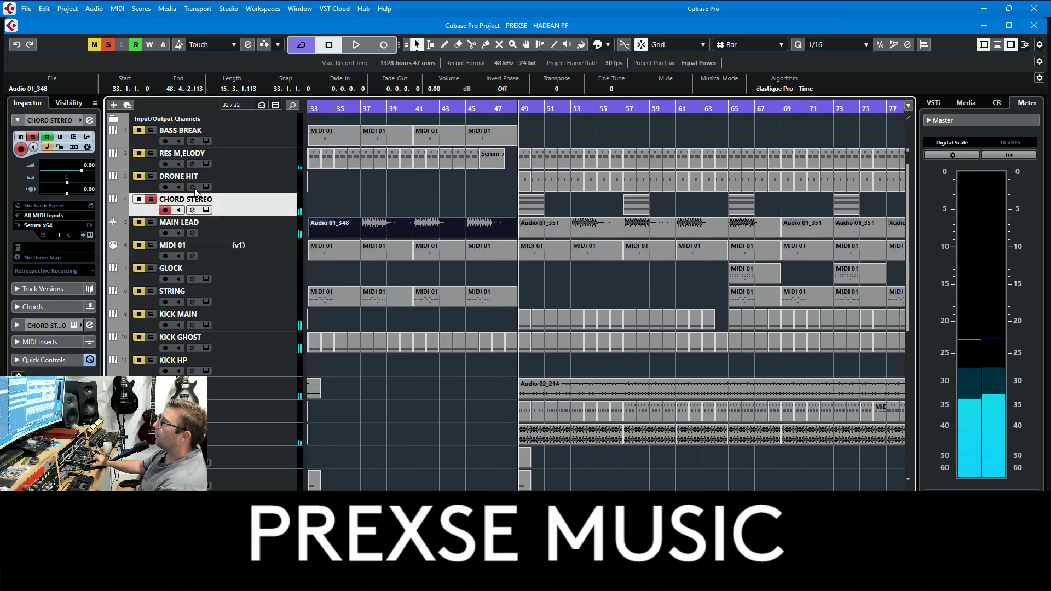
Open CHORD STEREO's Serum instrument and examine the notes of its bar 49 part in the Key Editor
left_click(85, 235)
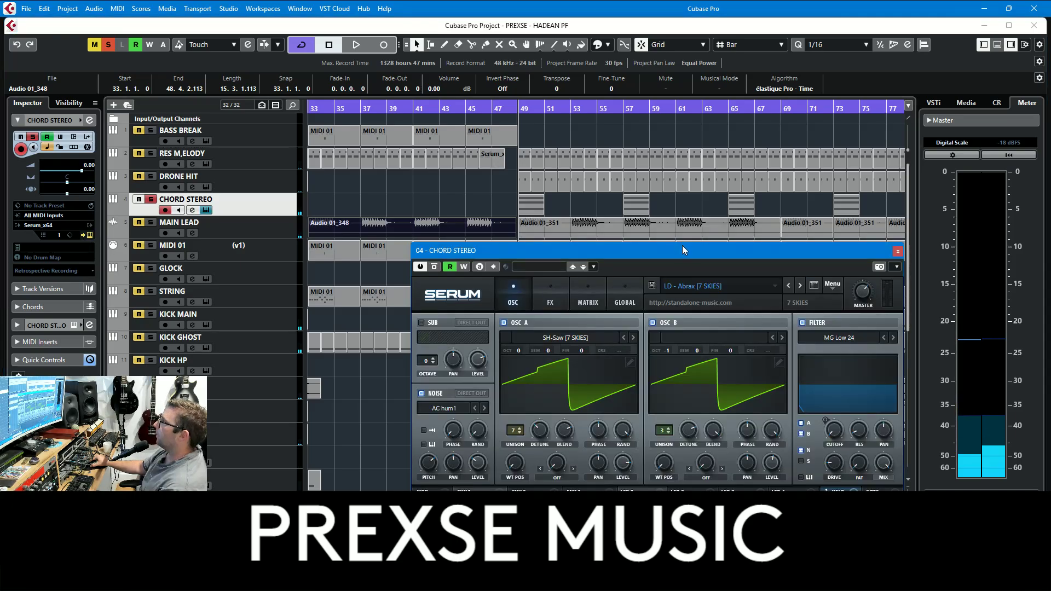
mouse_move(682, 245)
left_mouse_down()
mouse_move(687, 227)
mouse_move(676, 242)
left_mouse_up()
double_click(527, 204)
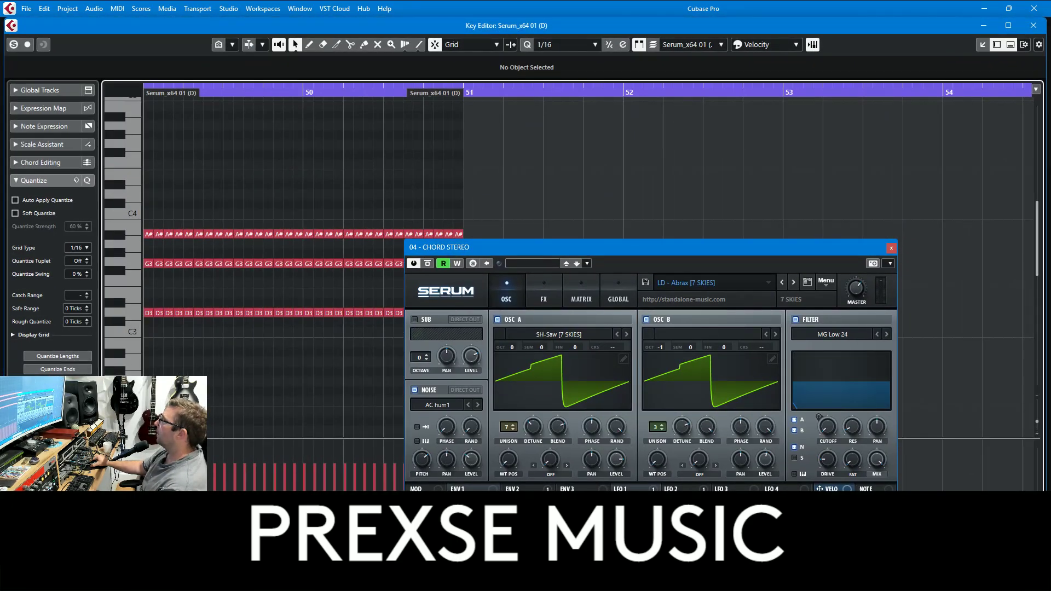
key("h")
key("h")
key("h")
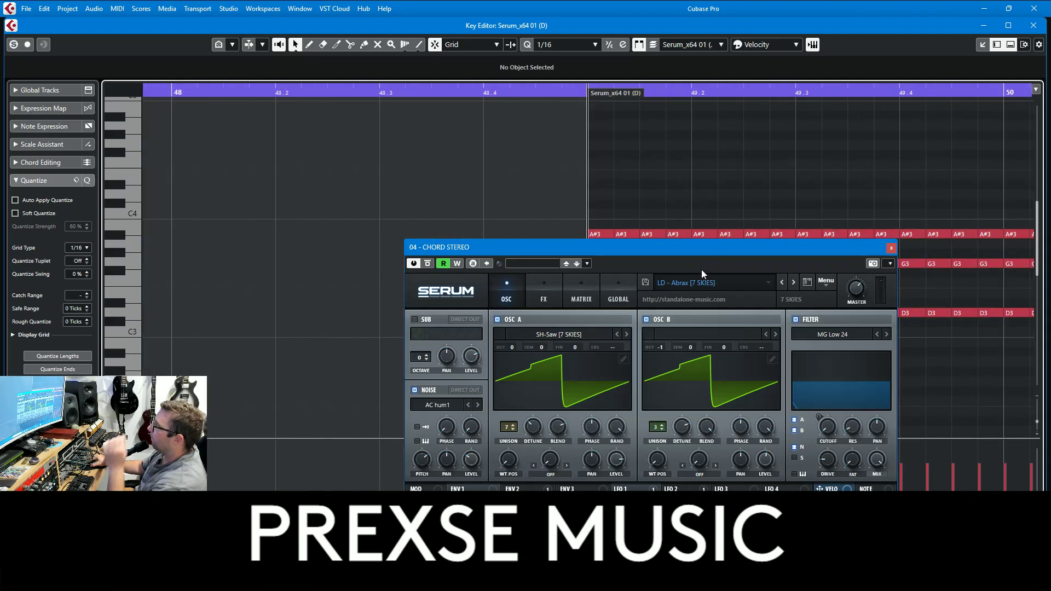
Review the FX and Matrix pages of CHORD STEREO's Serum, then close the instrument and the Key Editor
left_click(549, 298)
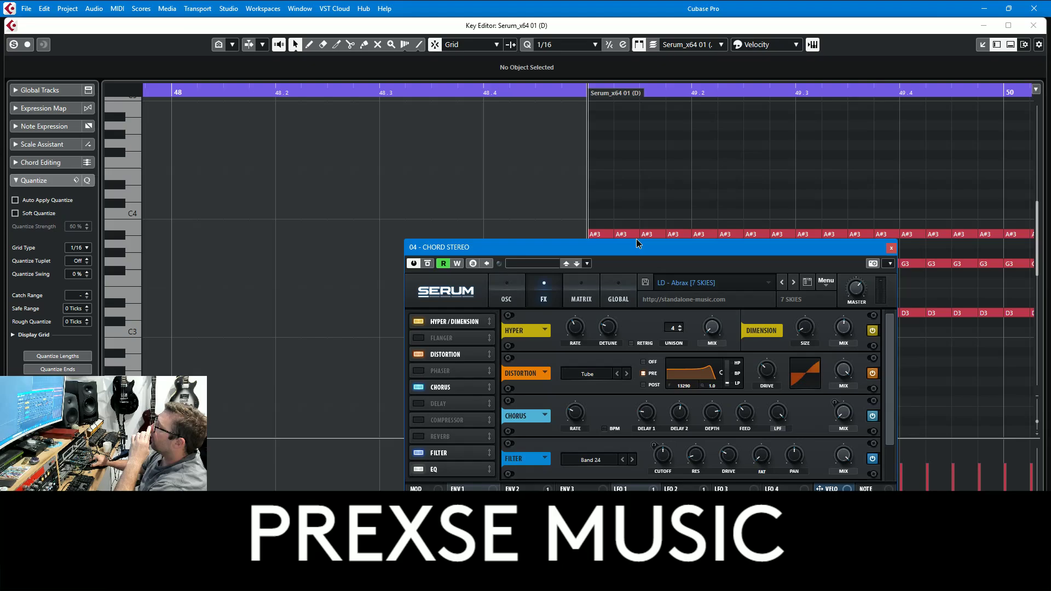
left_click_drag(638, 243, 633, 215)
left_click(573, 265)
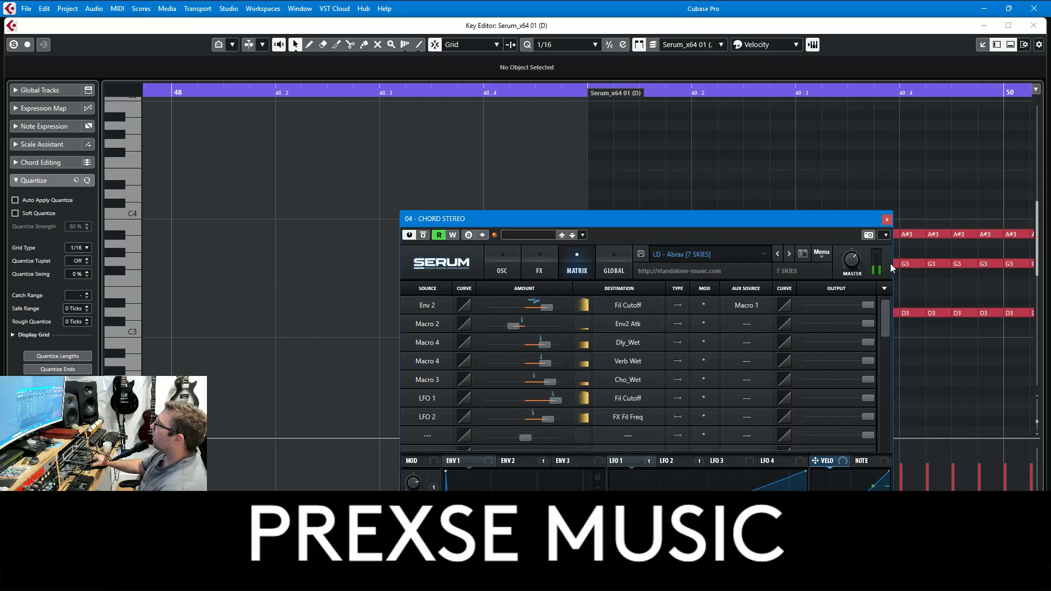
left_click(886, 221)
left_click(1033, 25)
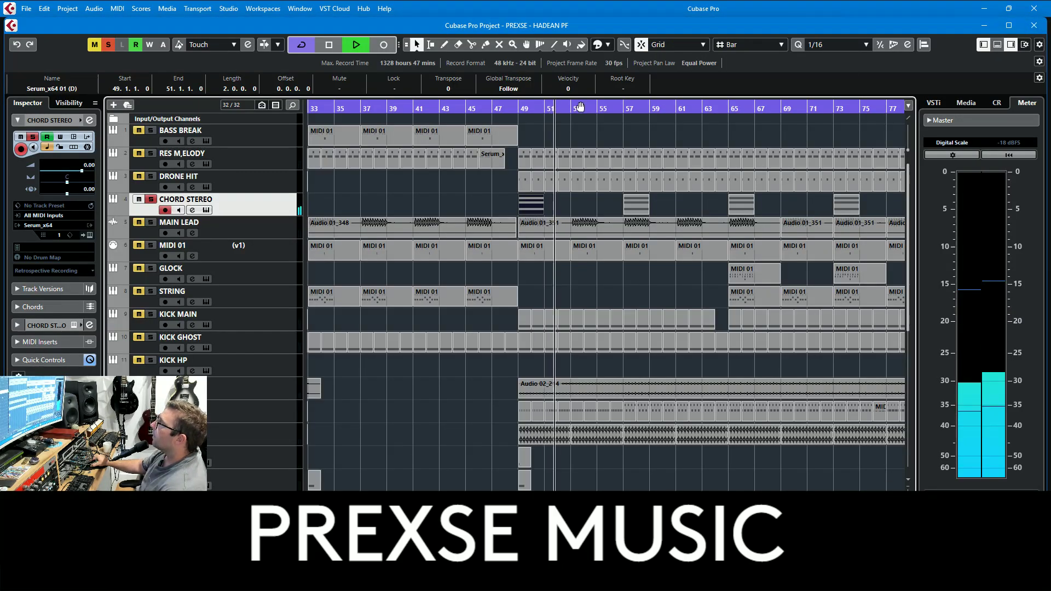
Play the soloed CHORD STEREO from bar 49 and inspect the LFOTool in its insert slot 2
left_click(515, 116)
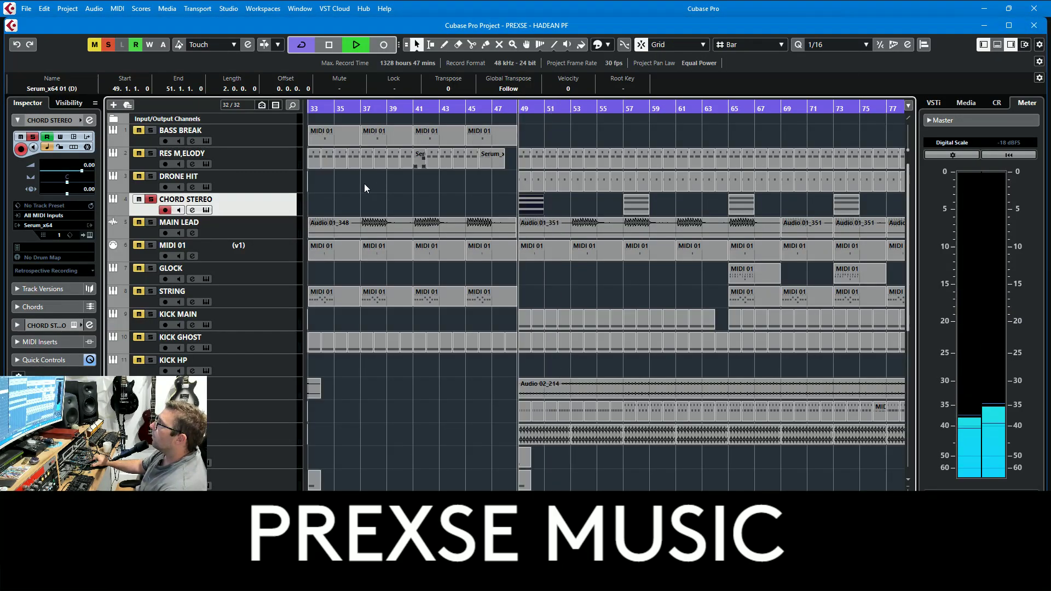
left_click(51, 325)
left_click(53, 212)
left_click(30, 260)
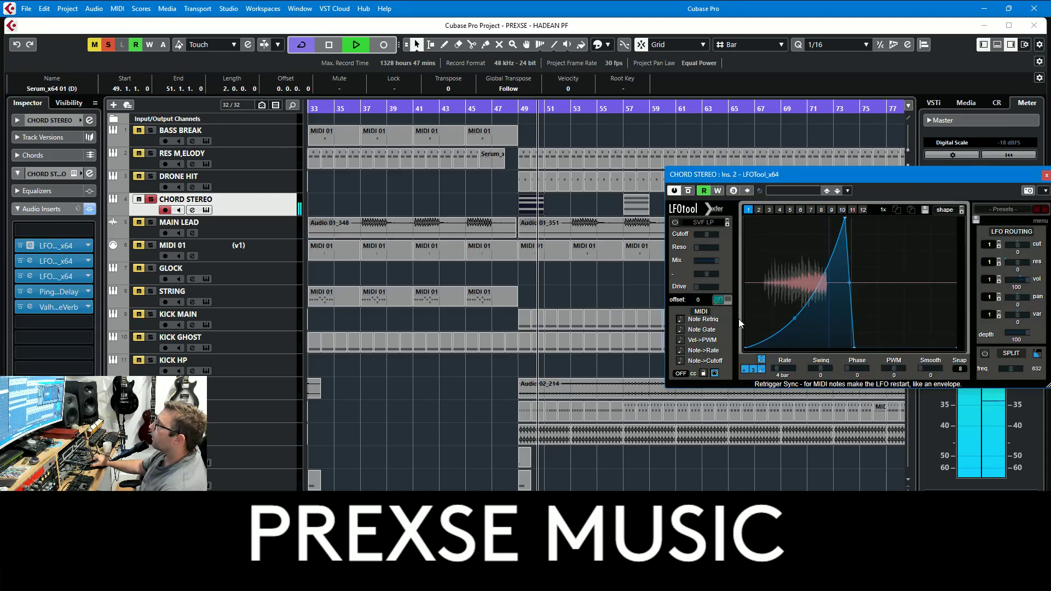
left_click(1046, 175)
Inspect the LFOTool plug-ins in CHORD STEREO's insert slots 3 and 4, closing each one
left_click(30, 260)
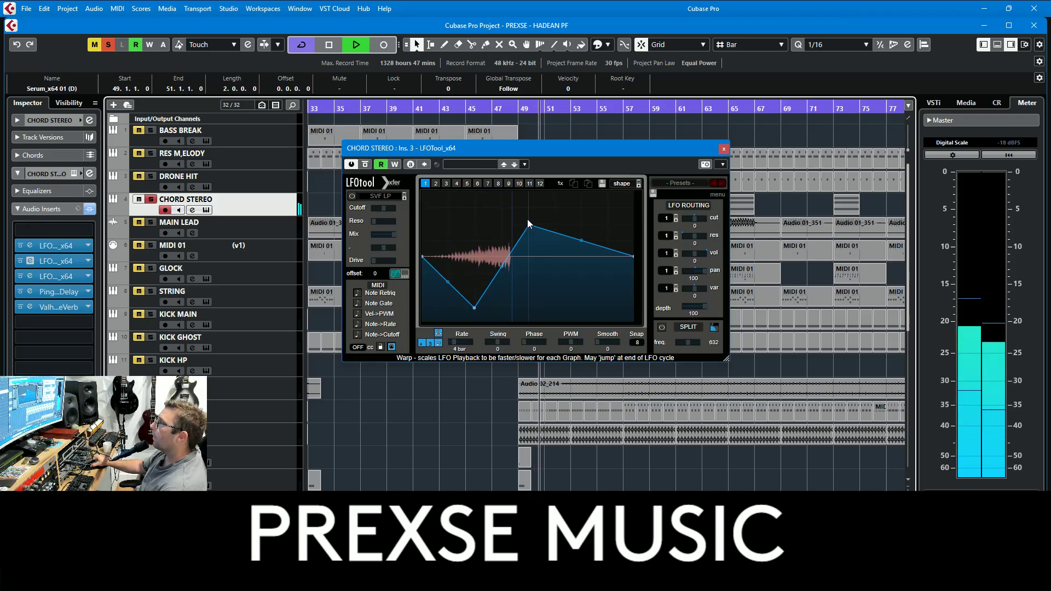
left_click(723, 148)
left_click(30, 276)
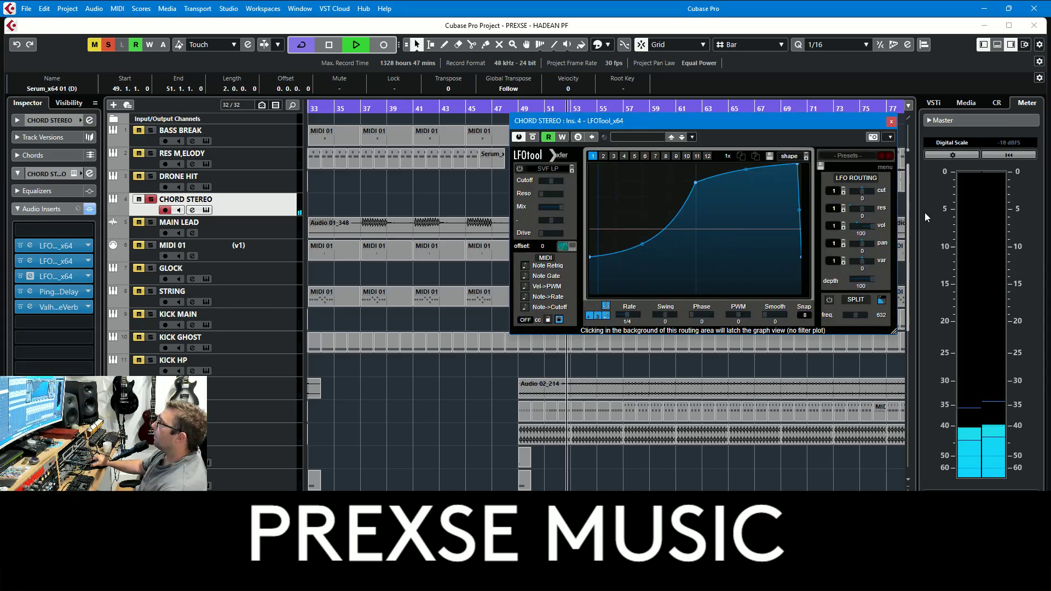
left_click(892, 121)
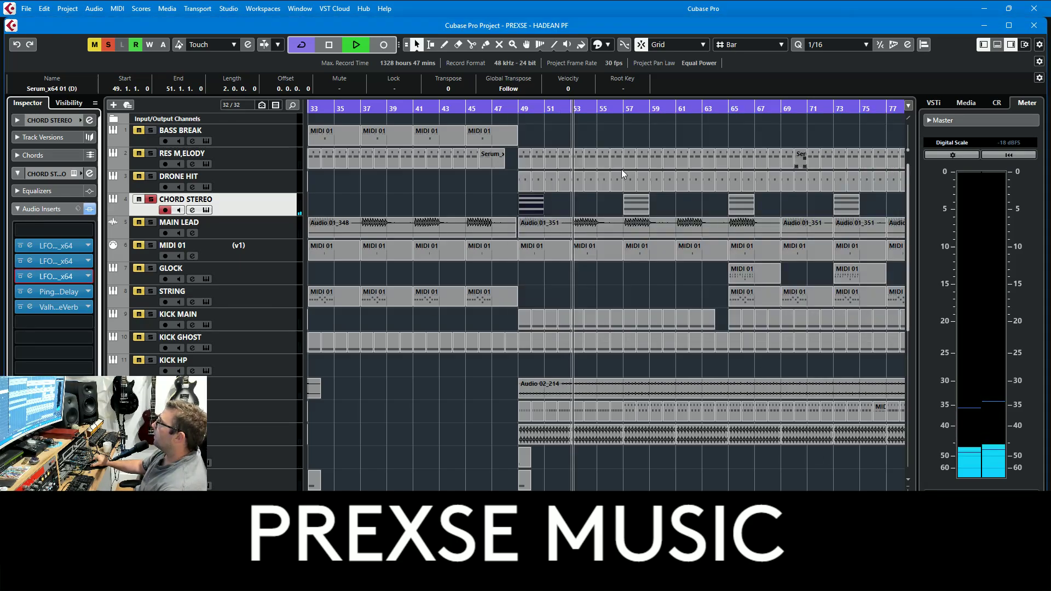
Clear all solos and view CHORD STEREO's Serum oscillator page while the full mix plays, then close it
left_click(109, 45)
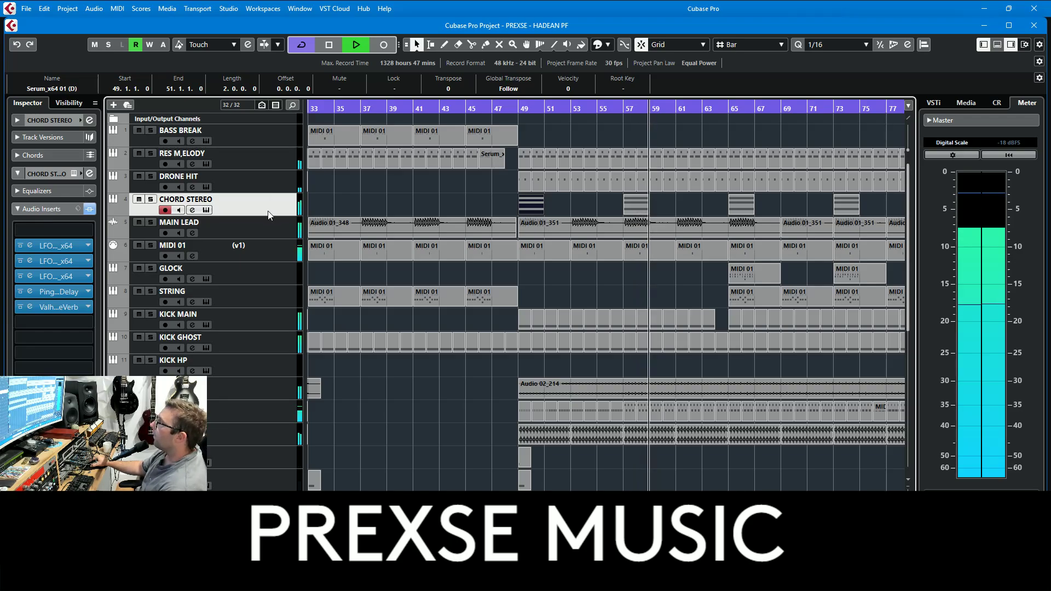
left_click(54, 117)
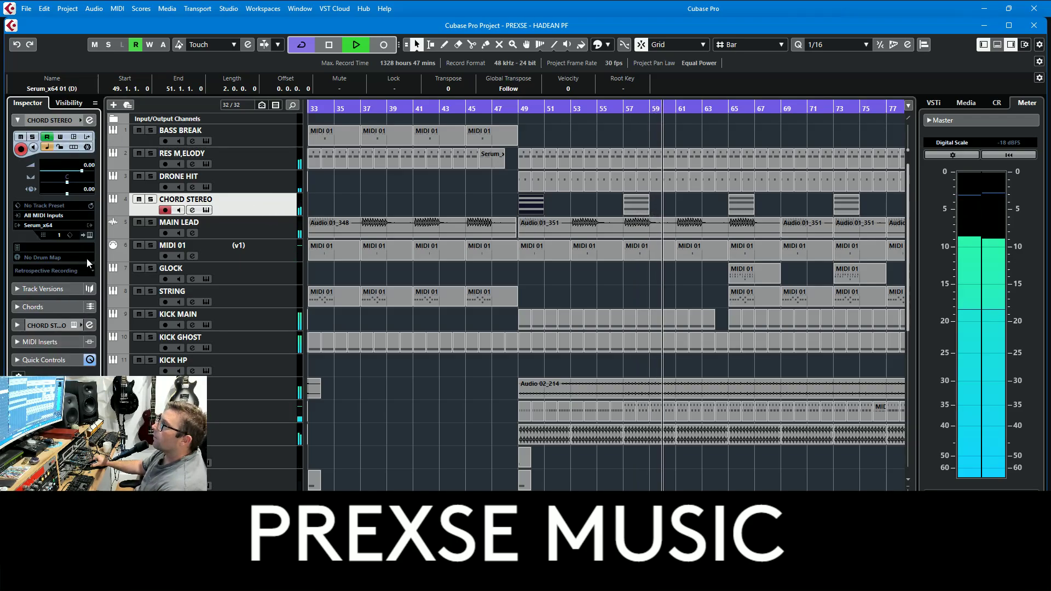
left_click(89, 236)
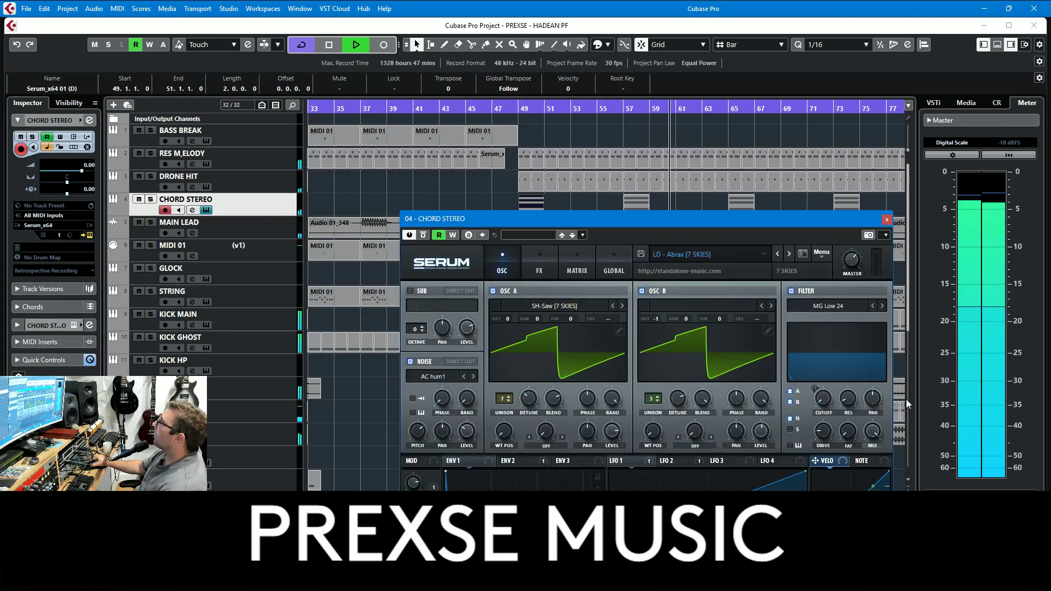
left_click(885, 220)
Look over the drop arrangement past bar 63, stop playback and select the MAIN LEAD event starting at bar 49
scroll(805, 372, "down", 5)
scroll(805, 370, "up", 3)
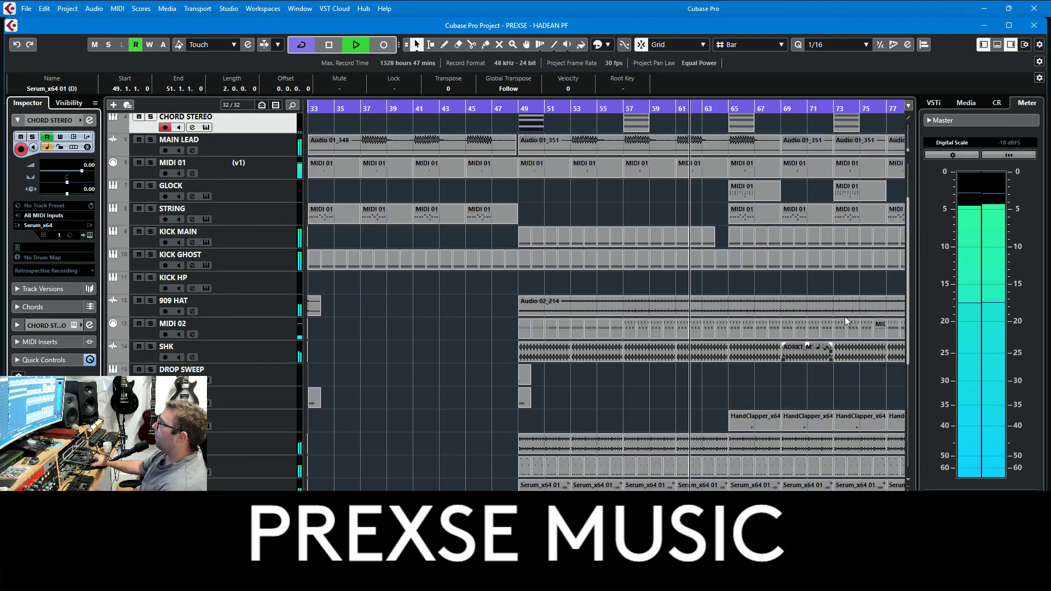
left_click_drag(810, 288, 627, 377)
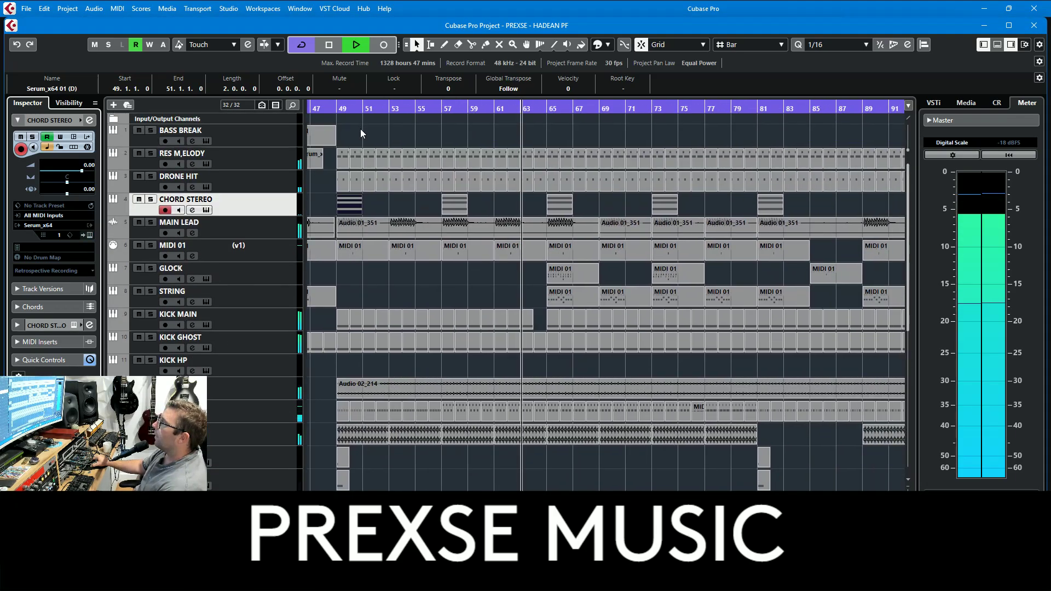
left_click(329, 44)
left_click(407, 225)
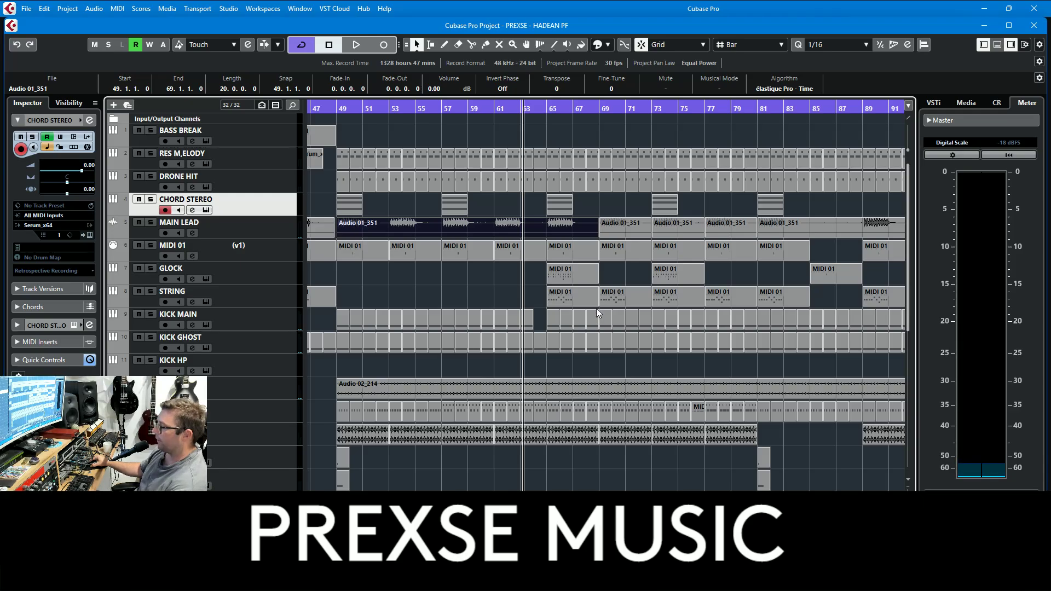
Resume the full mix through bar 65 while reviewing the arrangement, and select the first CLAP RTM part
key("space")
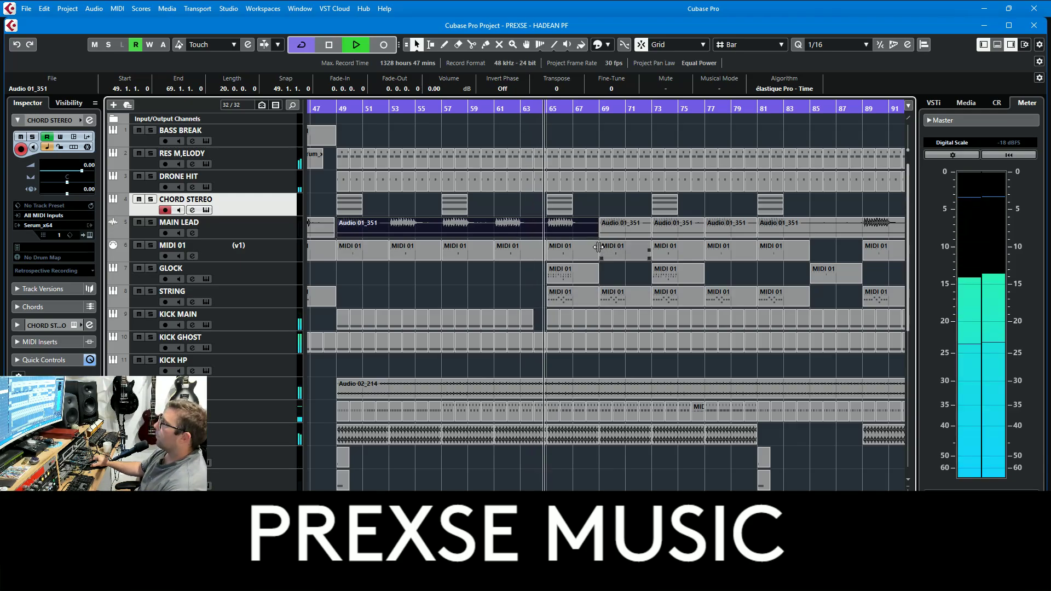
scroll(609, 257, "down", 5)
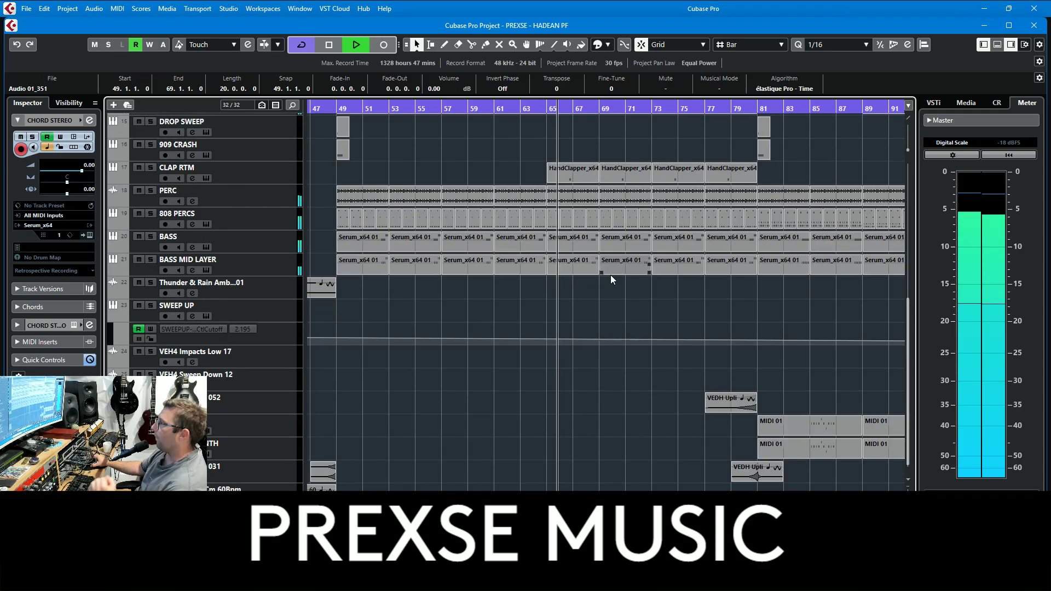
scroll(610, 277, "up", 5)
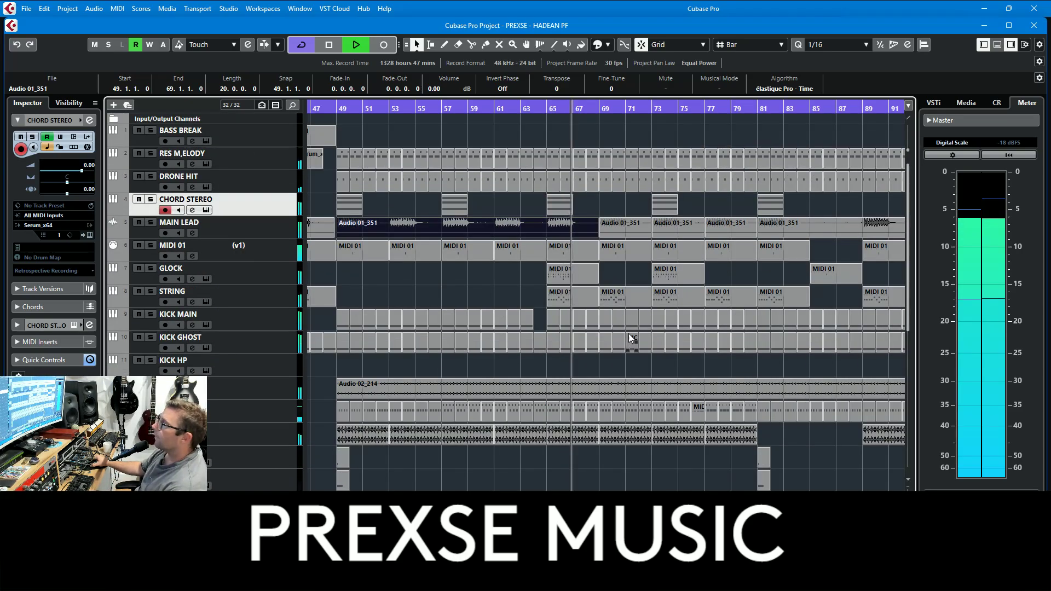
scroll(629, 334, "down", 5)
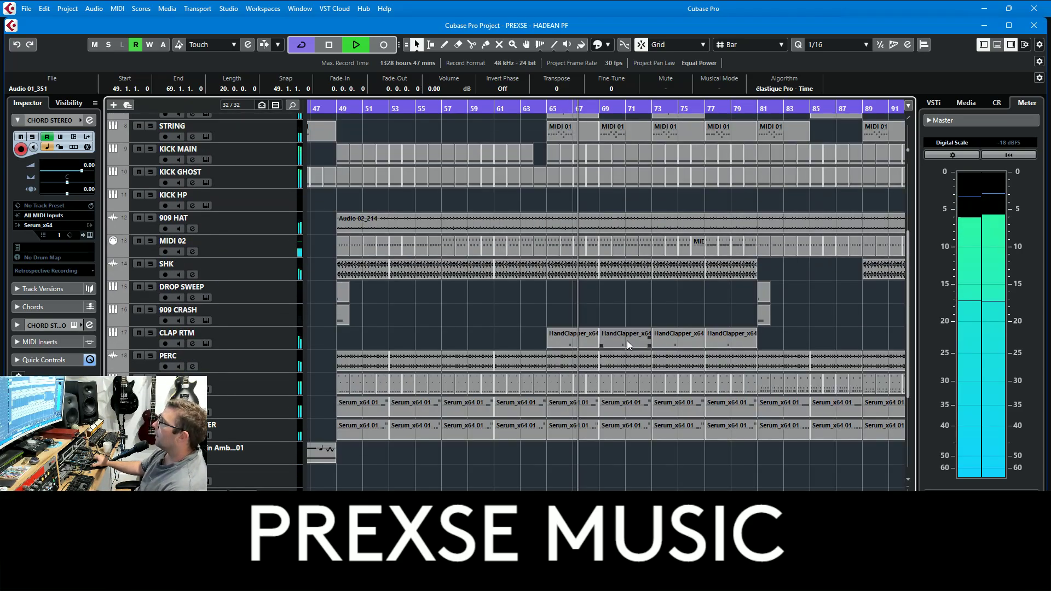
left_click(570, 344)
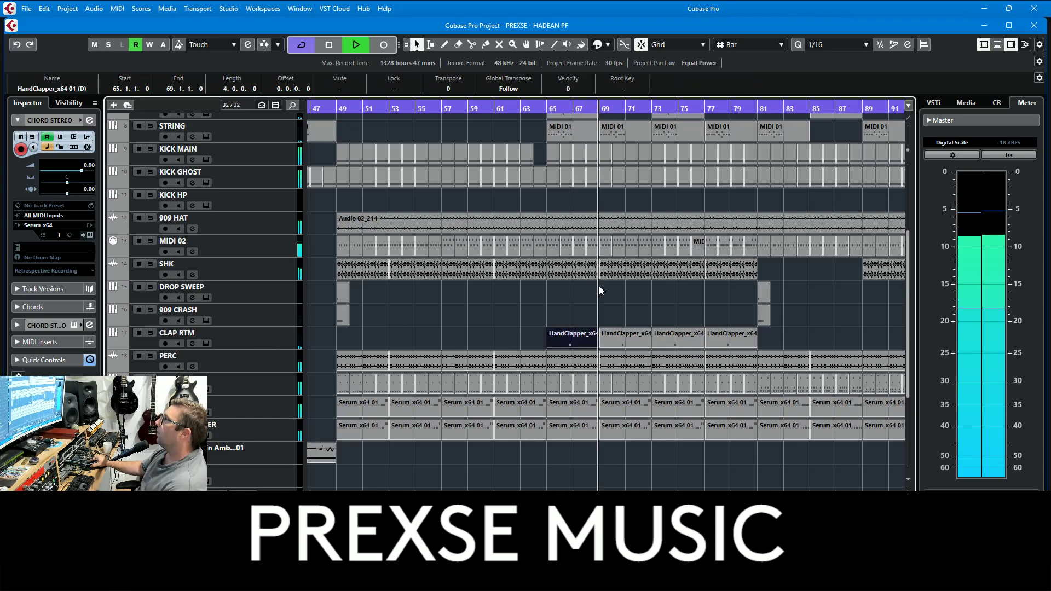
scroll(566, 346, "up", 5)
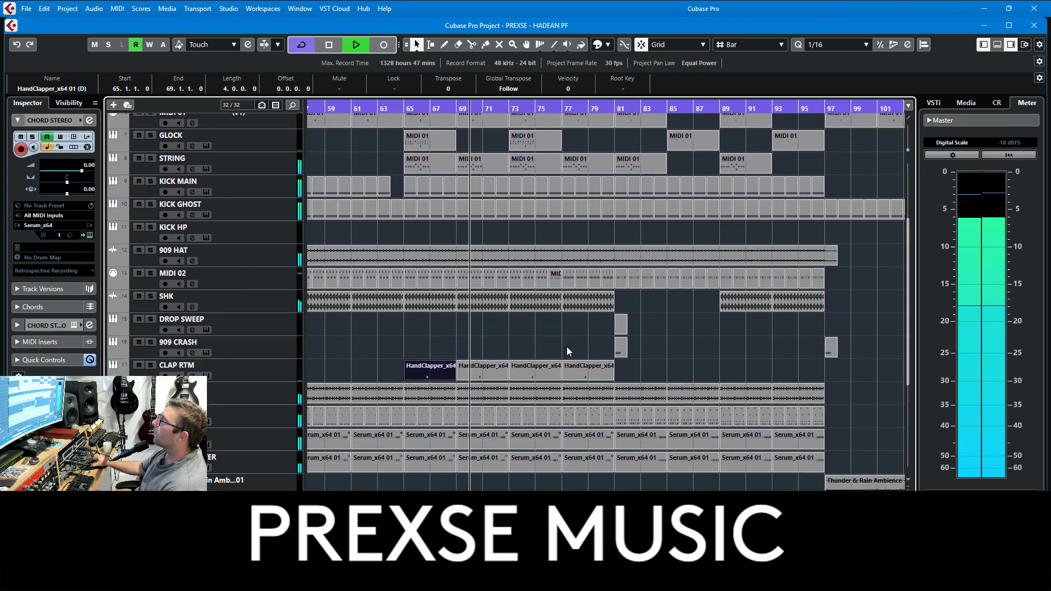
scroll(527, 310, "right", 3)
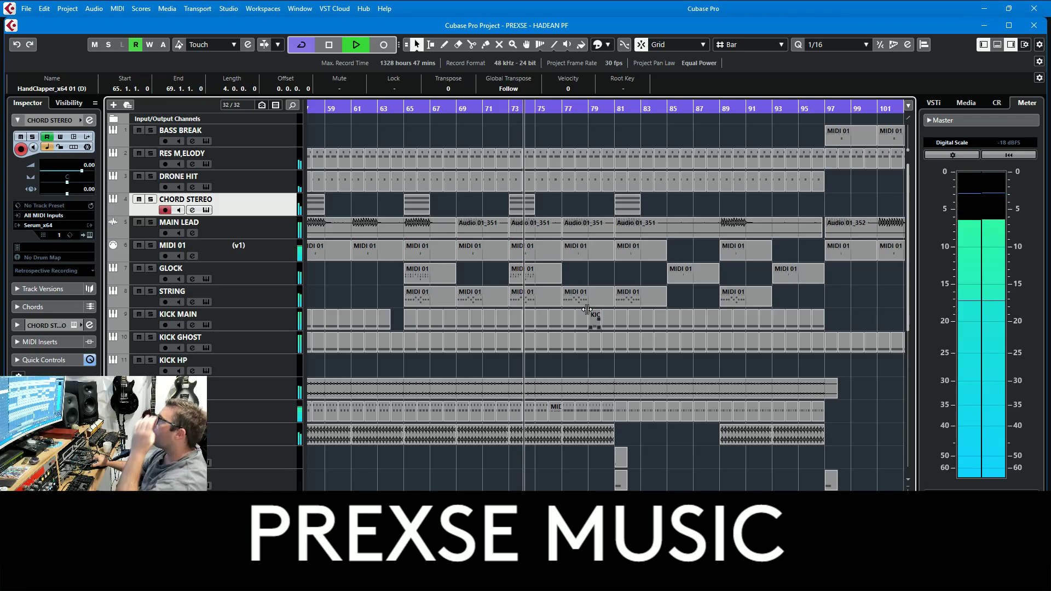
Stop playback, solo the GLOCK track and move the playhead to bar 73
key("space")
left_click(151, 268)
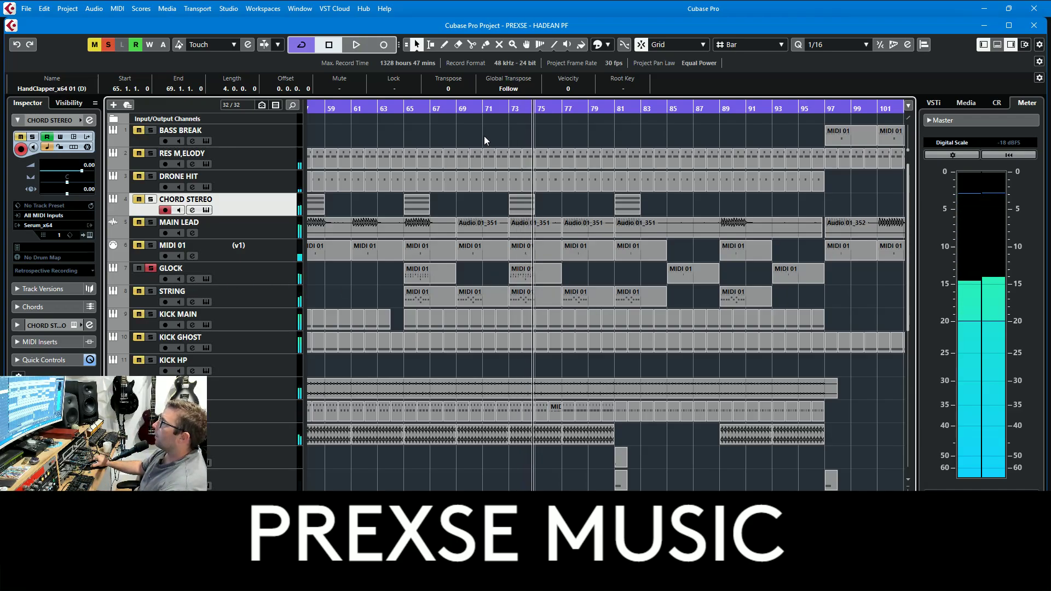
left_click(505, 108)
Inspect GLOCK's HALion Sonic SE instrument while playing the soloed track from bar 73, and close it
left_click(277, 269)
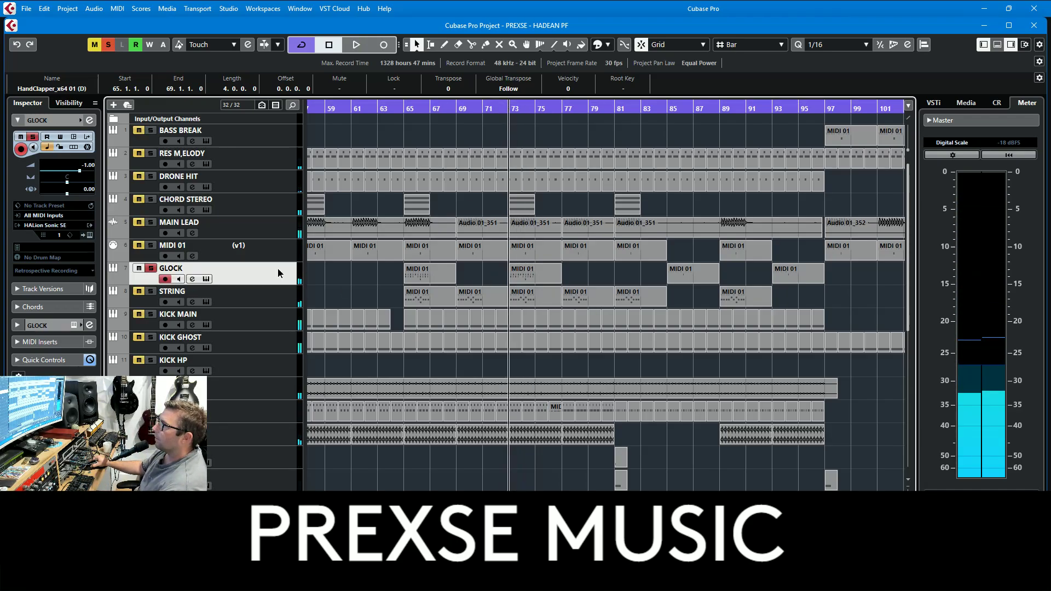
left_click(89, 225)
key("space")
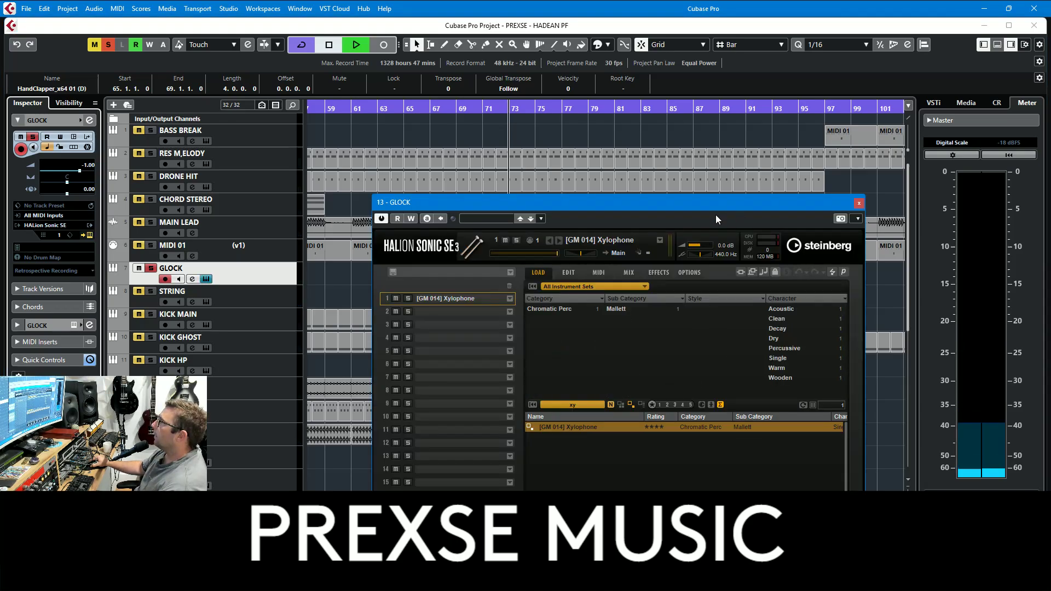
left_click(859, 203)
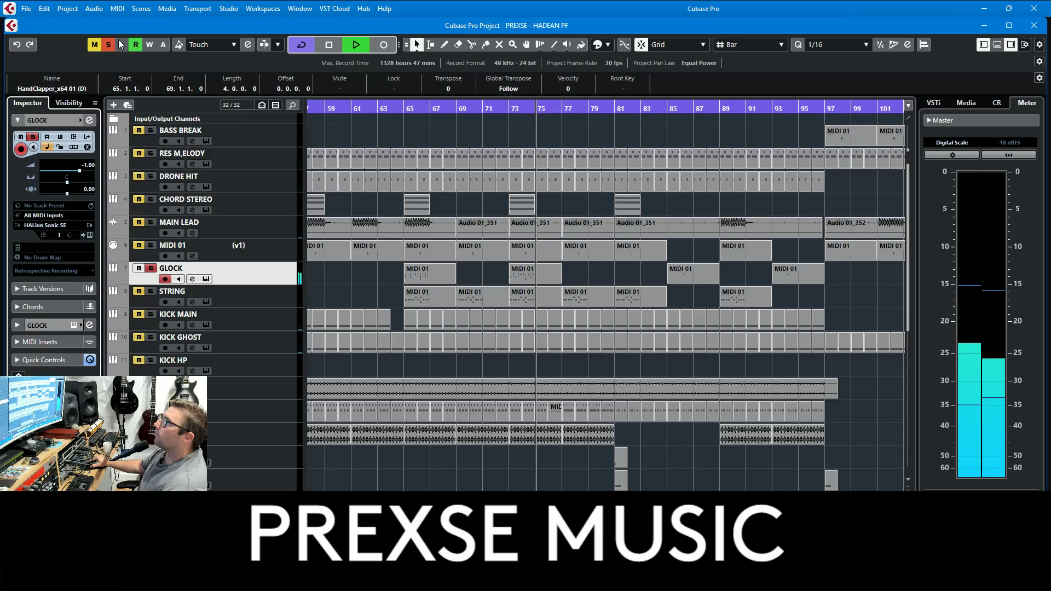
Clear all solos, look over the lower tracks in the full mix, and select the VOX STAB SYNTH track
key("s")
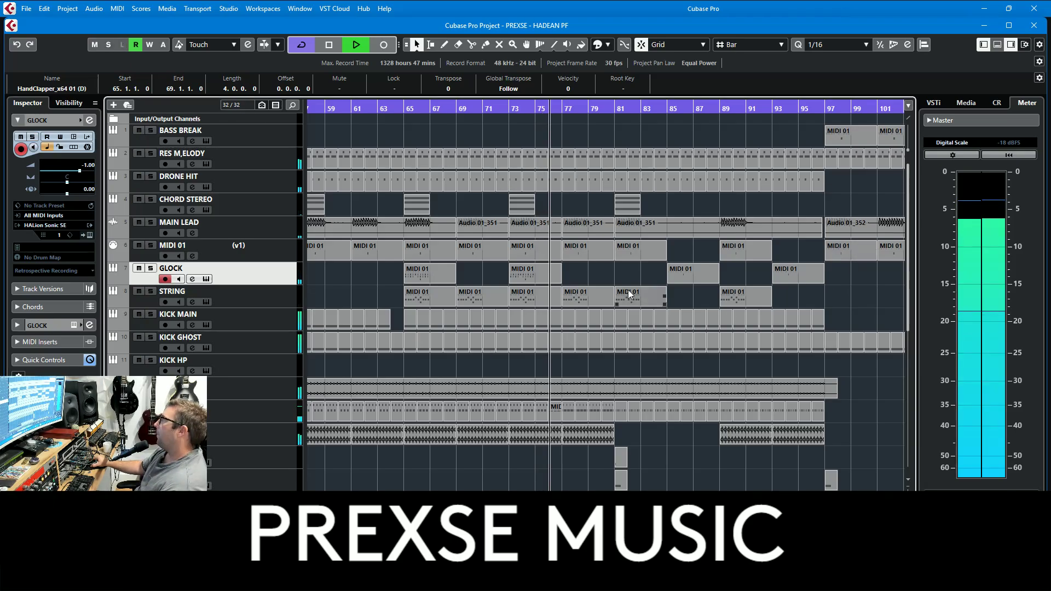
scroll(717, 403, "down", 5)
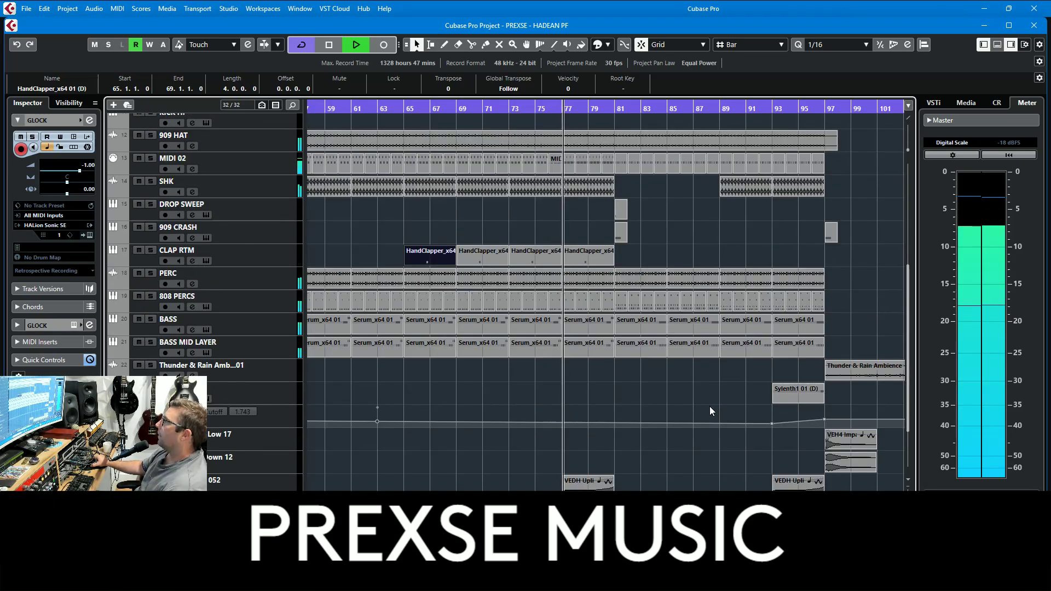
scroll(709, 407, "down", 2)
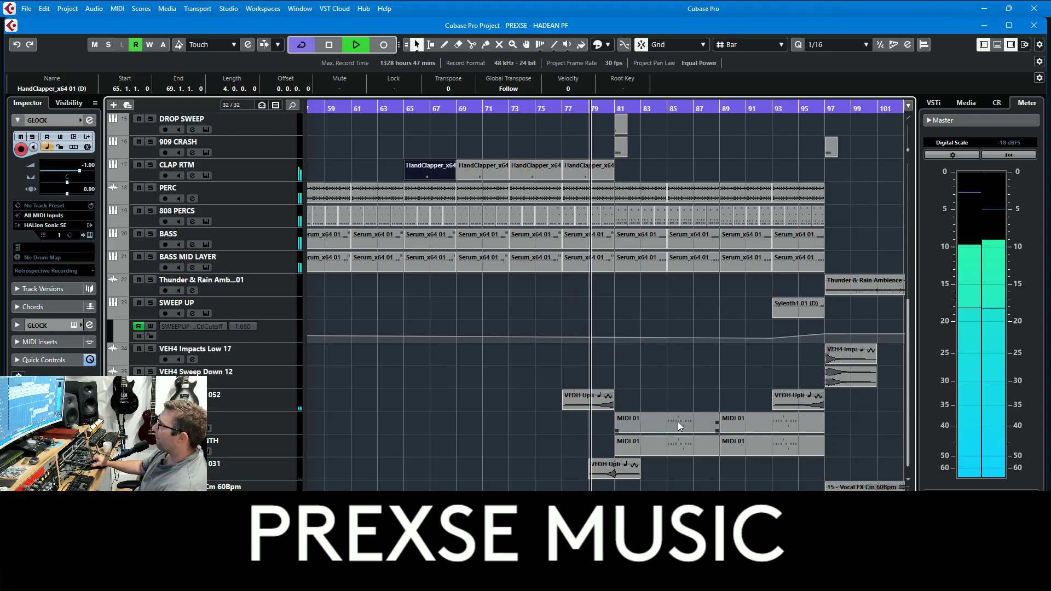
left_click(268, 448)
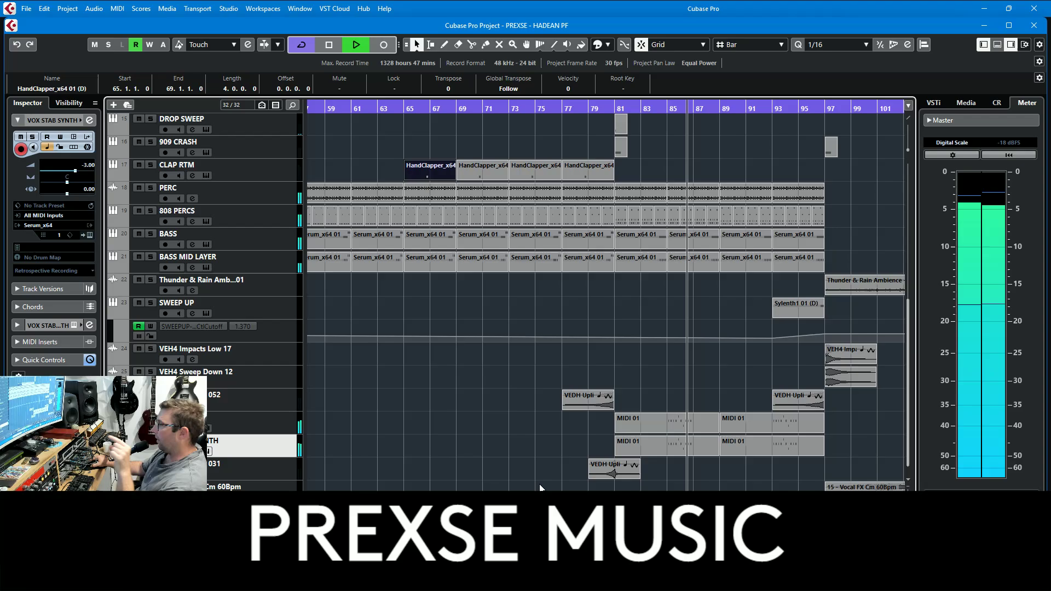
Examine the notes of the bar 81 MIDI part above VOX STAB SYNTH in the Key Editor, replaying from about bar 85, and close it
double_click(678, 422)
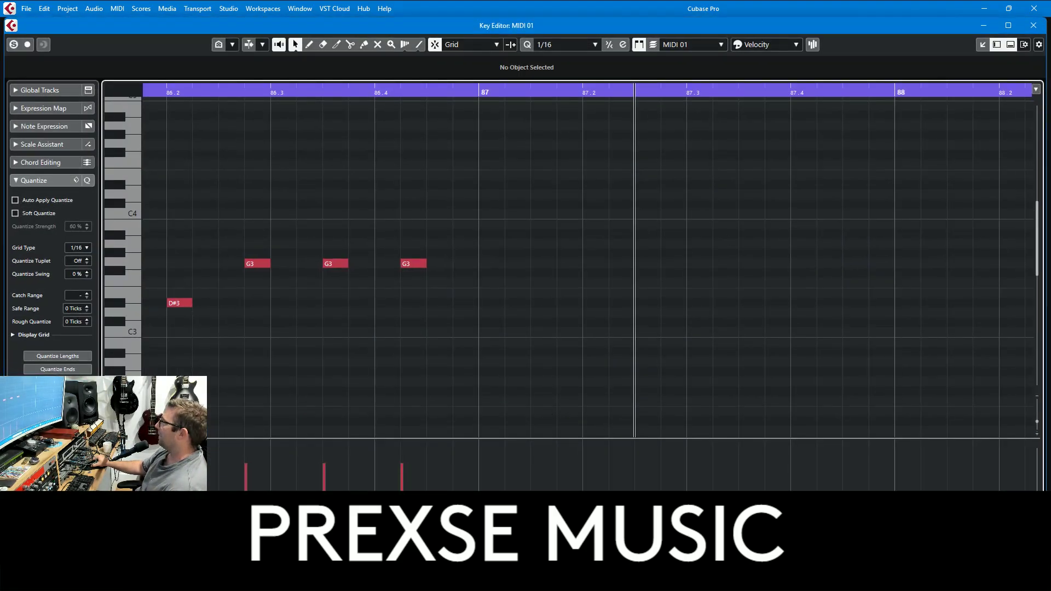
key("g")
key("g")
key("g")
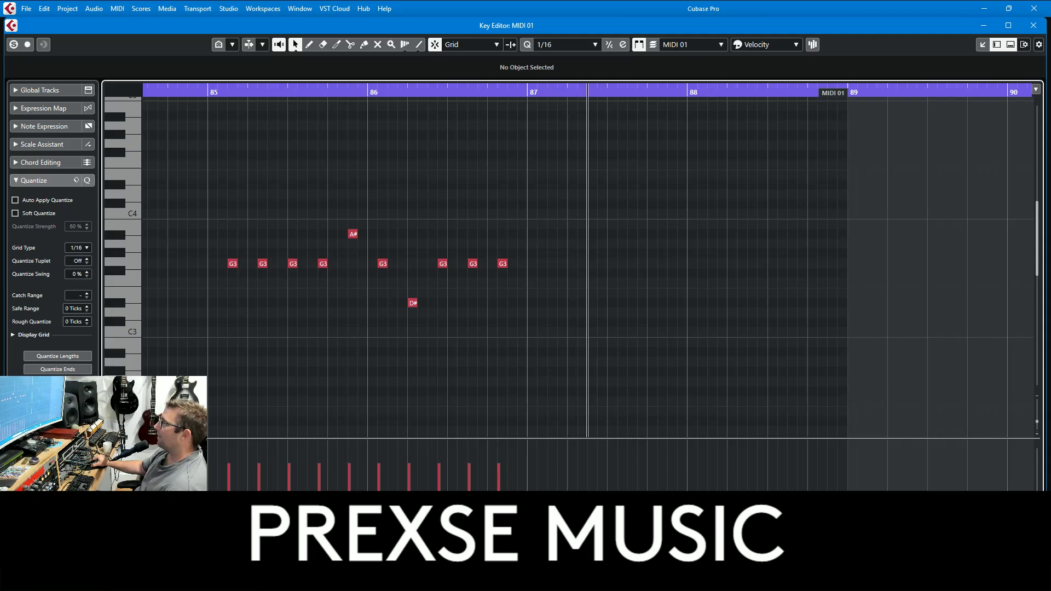
left_click_drag(188, 94, 188, 91)
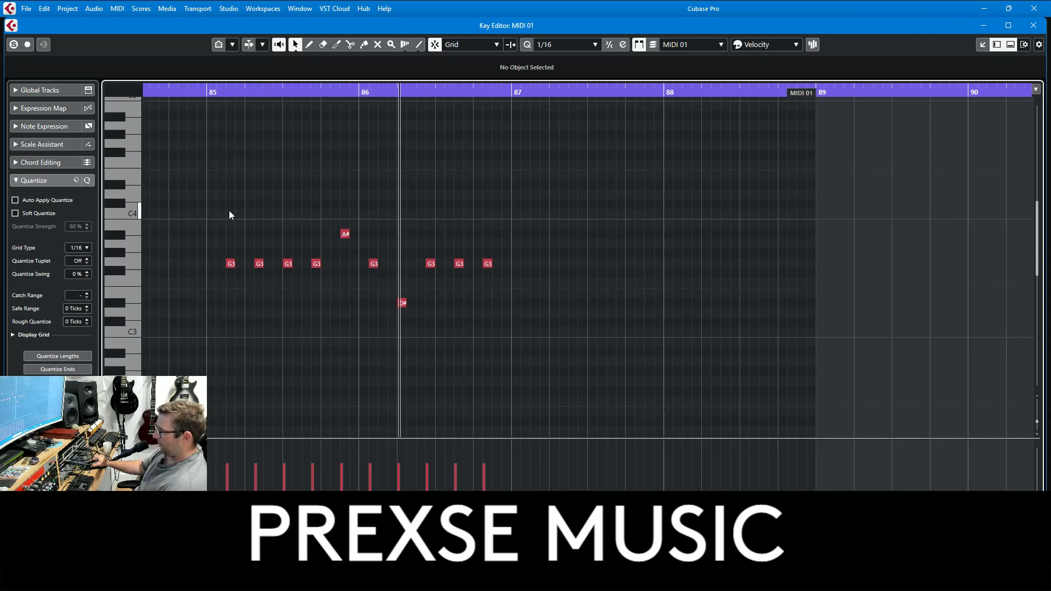
left_click(1034, 30)
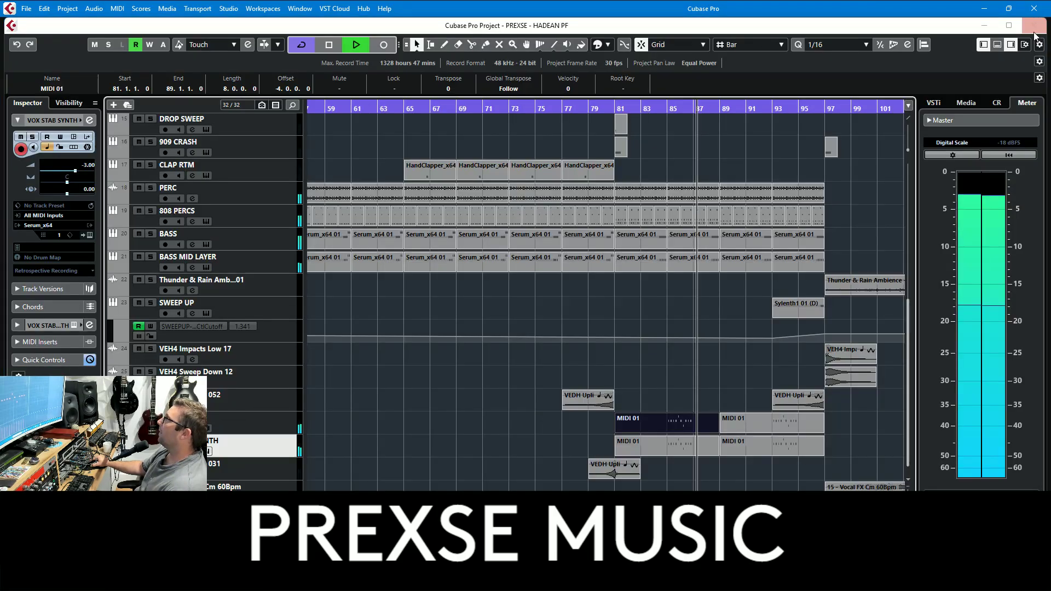